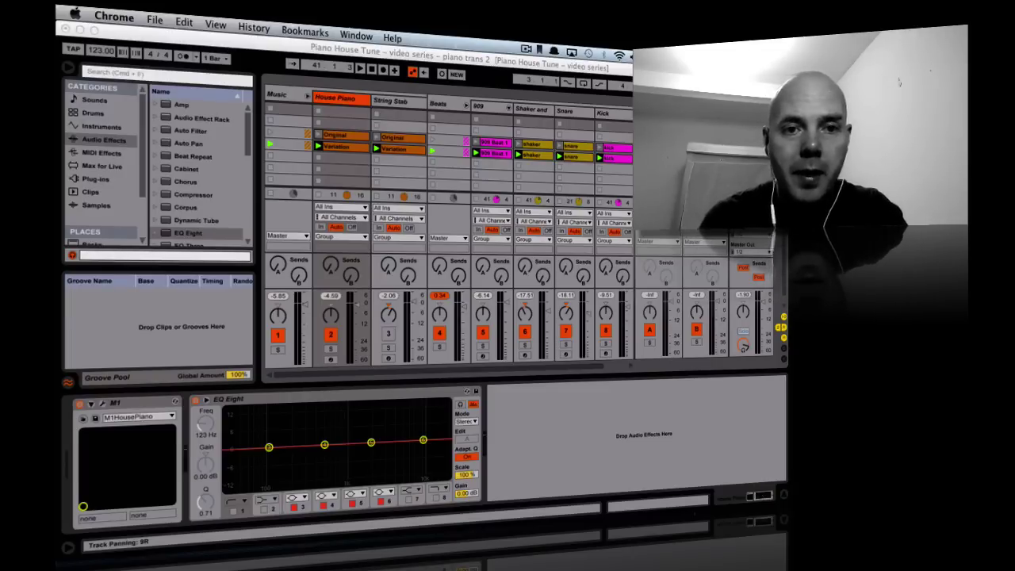
Step: Enable EQ Eight's low-cut filter 1 on House Piano at 208 Hz, auditioning the track soloed and in the full mix
{"action": "left_click", "coordinate": [329, 355]}
{"action": "left_click", "coordinate": [330, 351]}
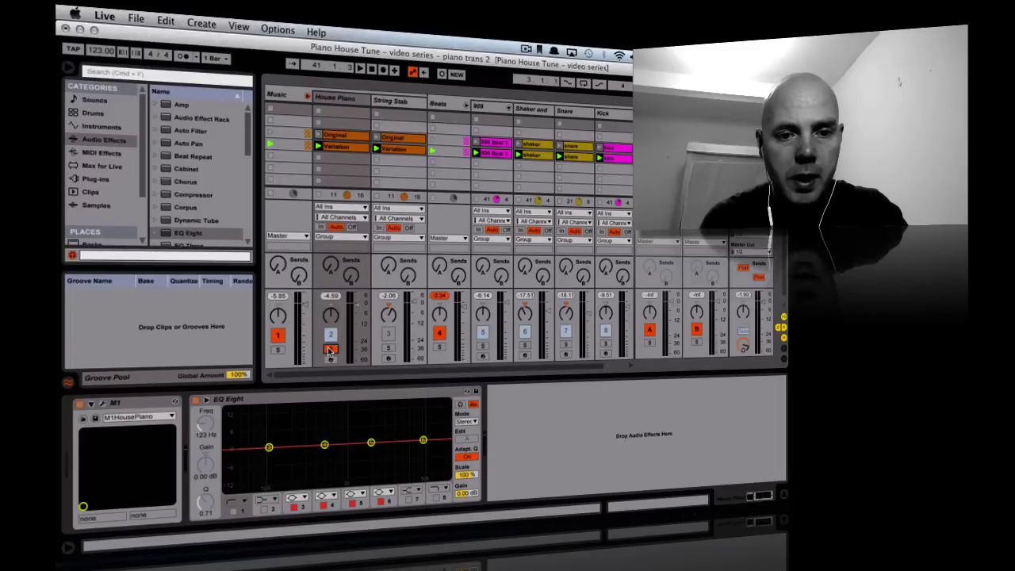
{"action": "key", "text": "space"}
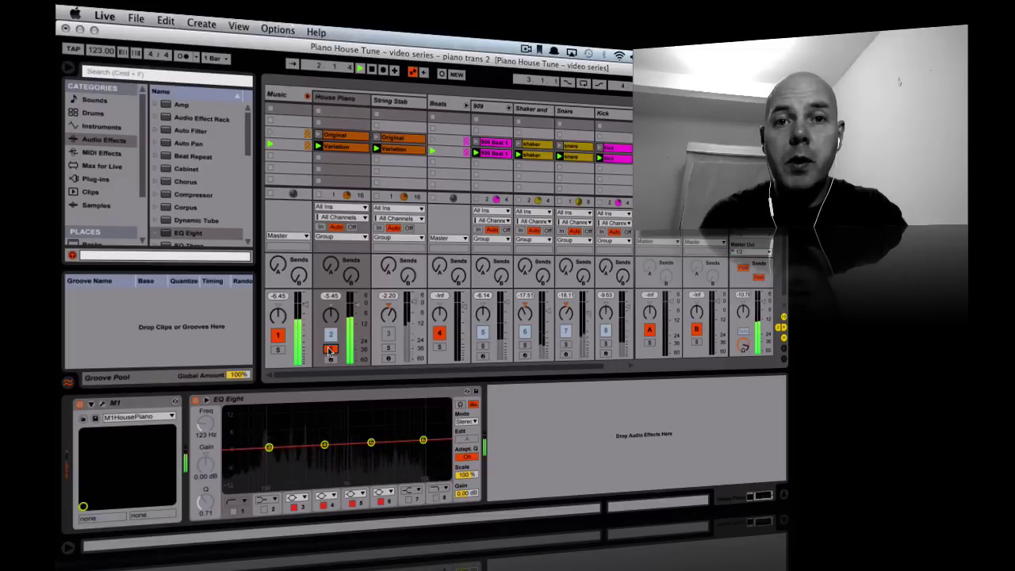
{"action": "left_click", "coordinate": [238, 511]}
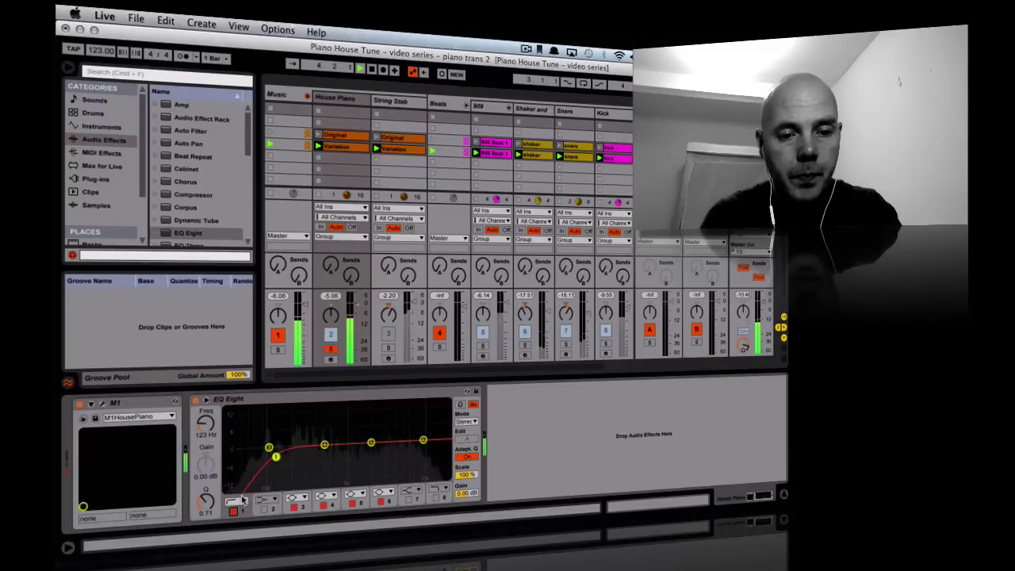
{"action": "mouse_move", "coordinate": [204, 423]}
{"action": "left_mouse_down"}
{"action": "mouse_move", "coordinate": [205, 409]}
{"action": "mouse_move", "coordinate": [205, 426]}
{"action": "left_mouse_up"}
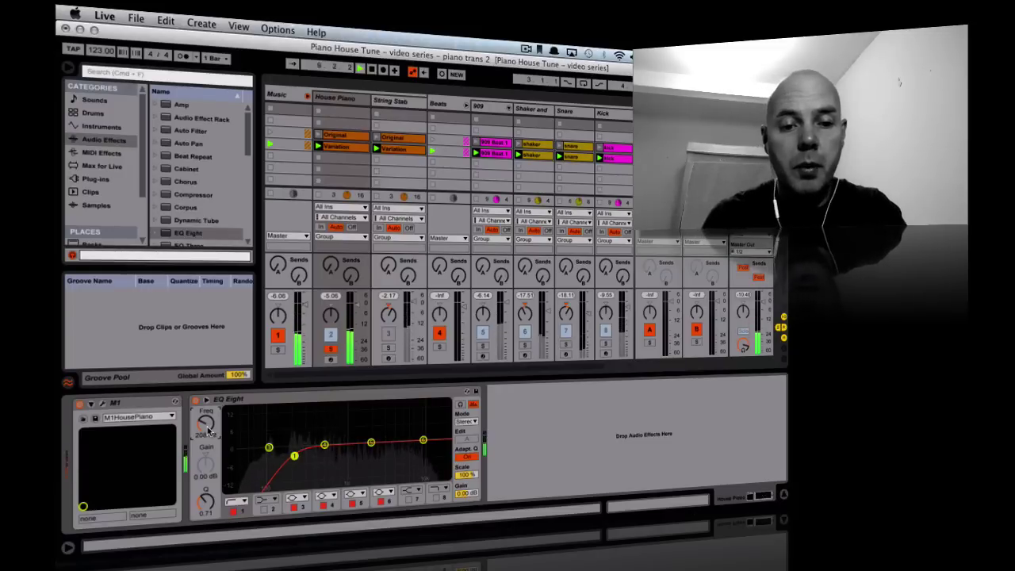
{"action": "left_click", "coordinate": [331, 349]}
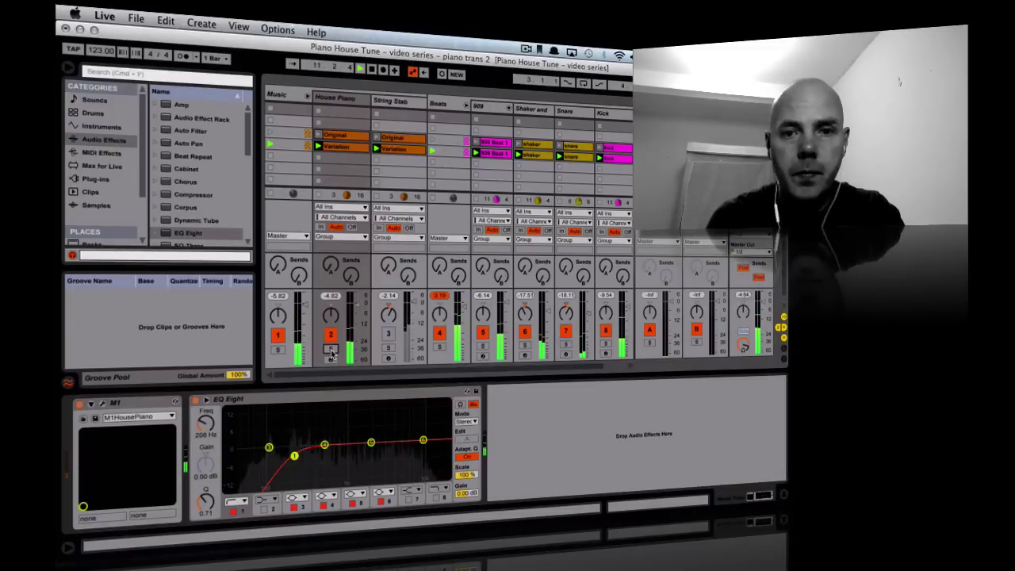
{"action": "key", "text": "space"}
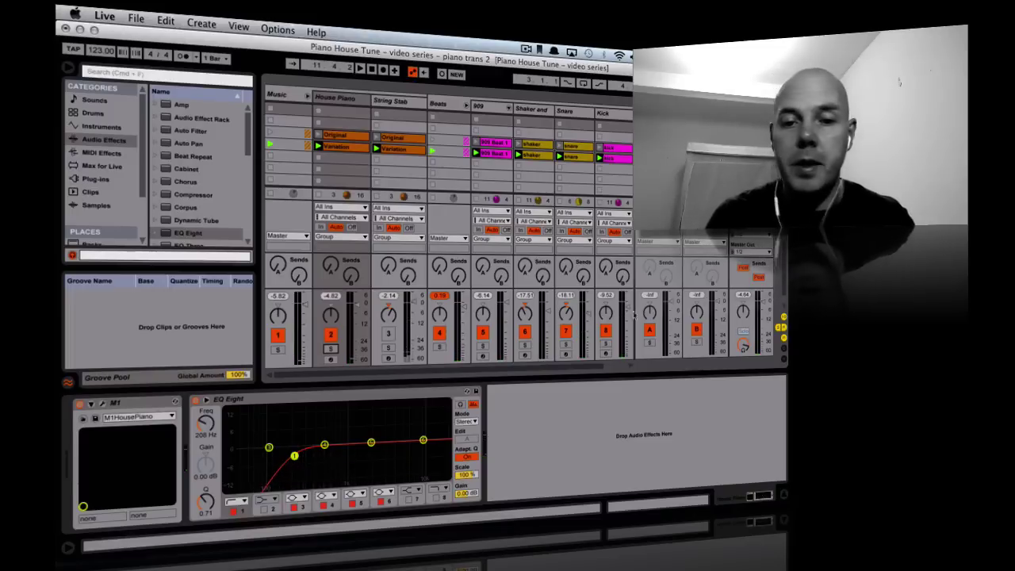
Step: Open the Bass track's Variation clip and enlarge its note editor to show the whole bass line
{"action": "scroll", "coordinate": [588, 312], "scroll_direction": "right", "scroll_amount": 1}
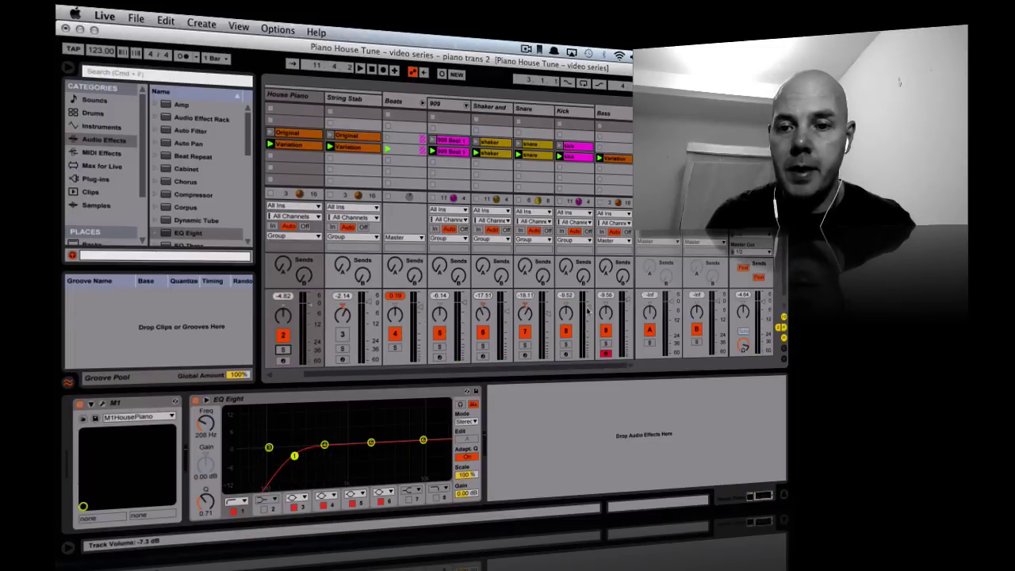
{"action": "double_click", "coordinate": [614, 161]}
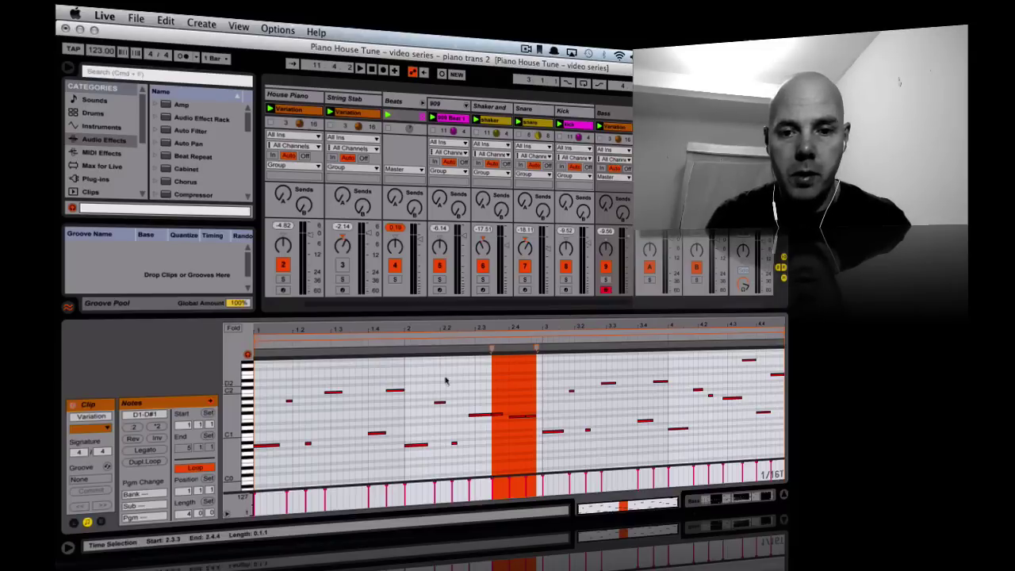
{"action": "left_click_drag", "start_coordinate": [448, 314], "coordinate": [449, 194]}
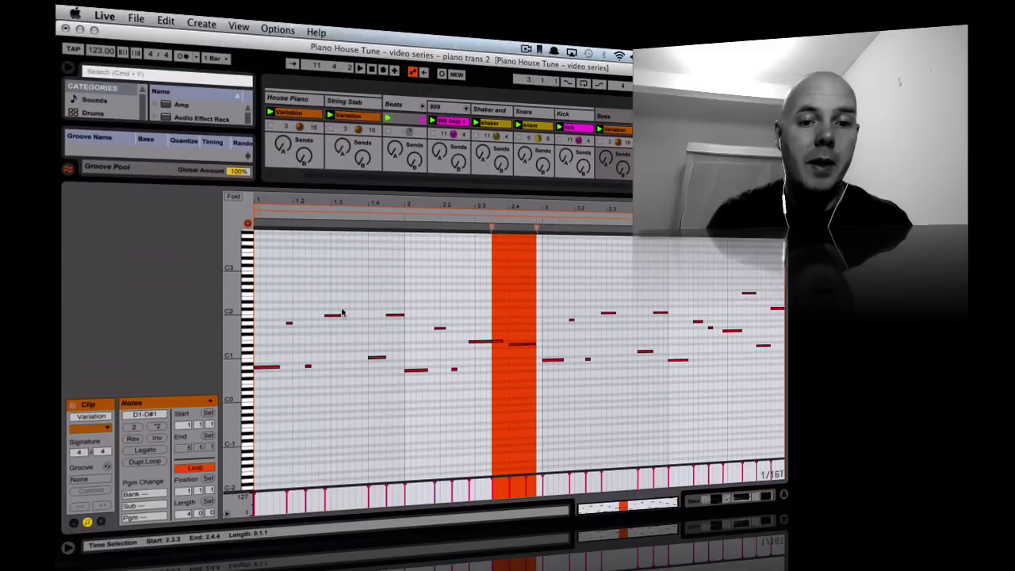
Step: Try the bass note at the end of bar 1 an octave lower, and return it to B1
{"action": "left_click", "coordinate": [380, 358]}
{"action": "left_click", "coordinate": [396, 316]}
{"action": "key", "text": "shift+Down"}
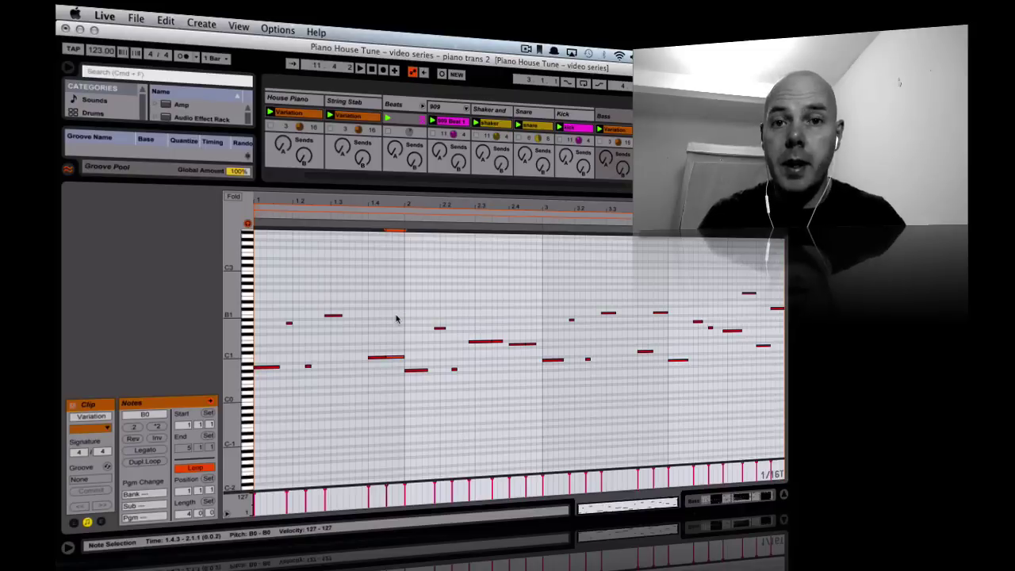
{"action": "key", "text": "shift+Up"}
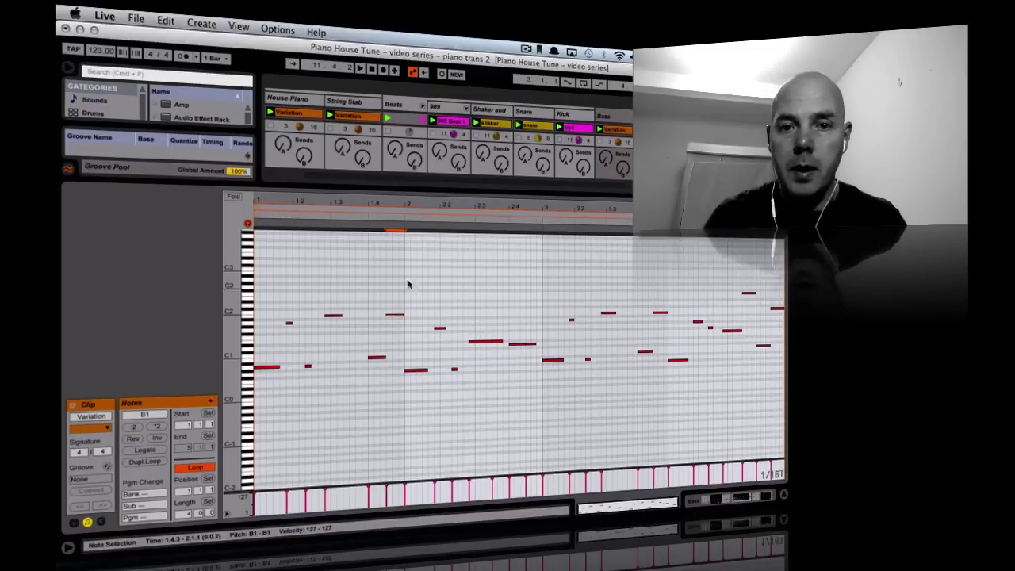
Step: Shrink the note editor and play the Bass track soloed, followed by the full mix for comparison
{"action": "left_click_drag", "start_coordinate": [418, 192], "coordinate": [421, 334]}
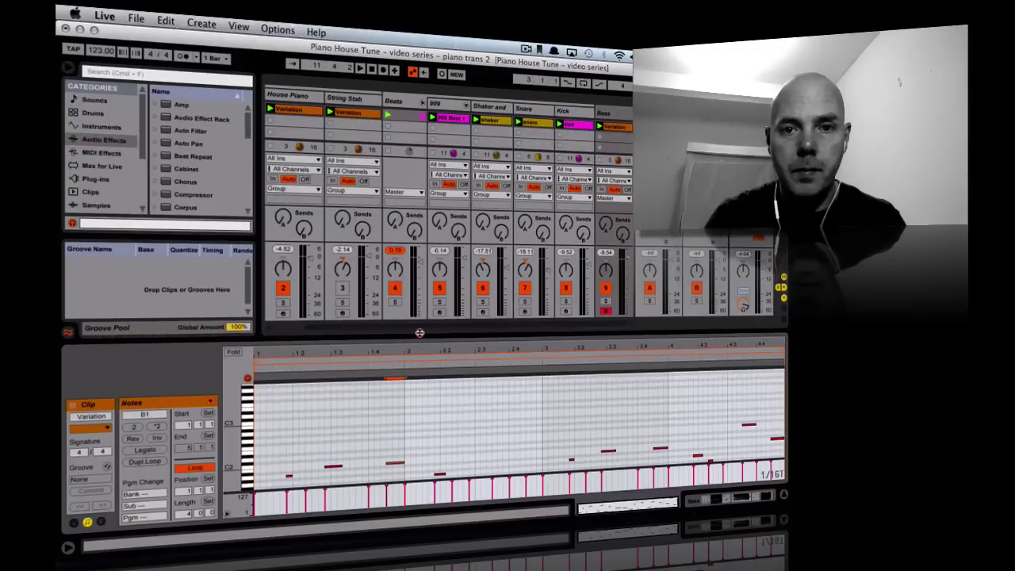
{"action": "left_click", "coordinate": [606, 302]}
{"action": "key", "text": "space"}
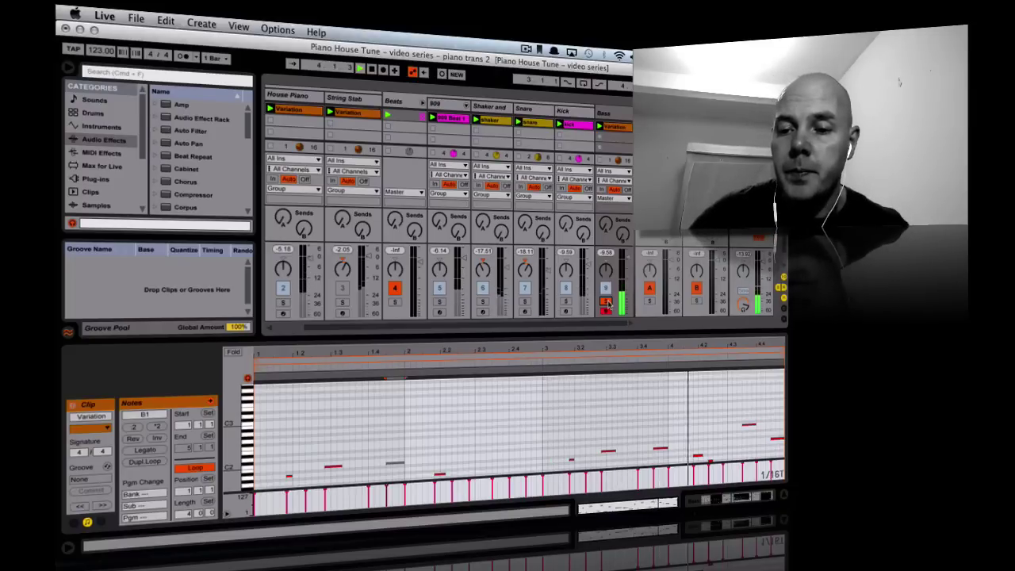
{"action": "left_click", "coordinate": [607, 304]}
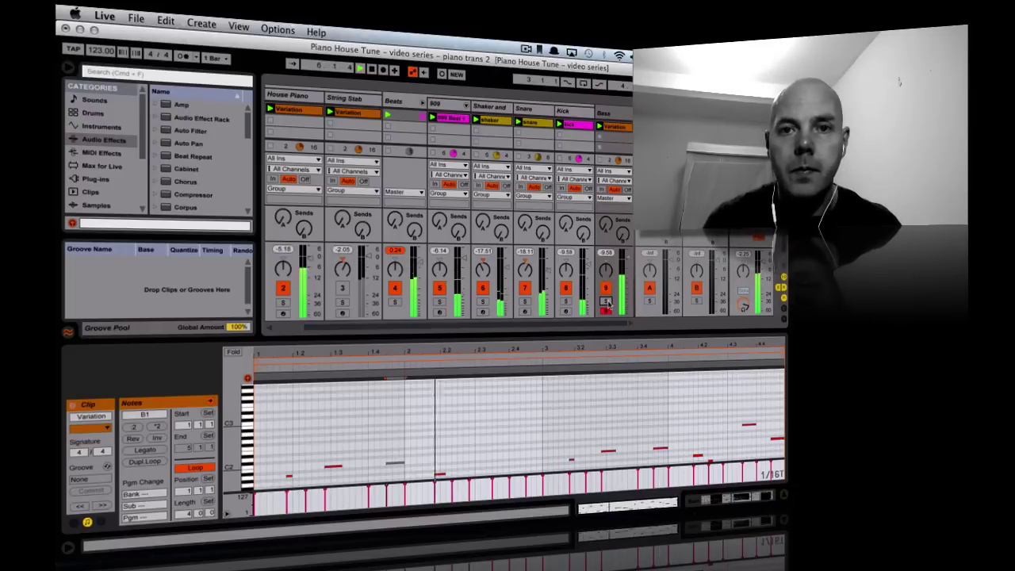
{"action": "key", "text": "space"}
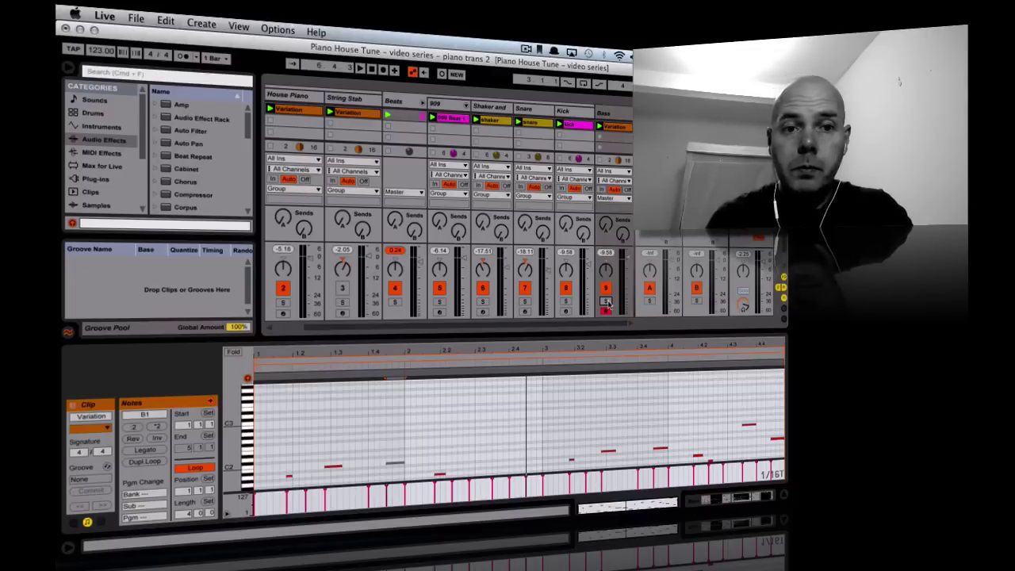
Step: Play the String Stab track soloed, inspect its Variation clip and device chain, and compare it in the full mix
{"action": "left_click", "coordinate": [343, 302]}
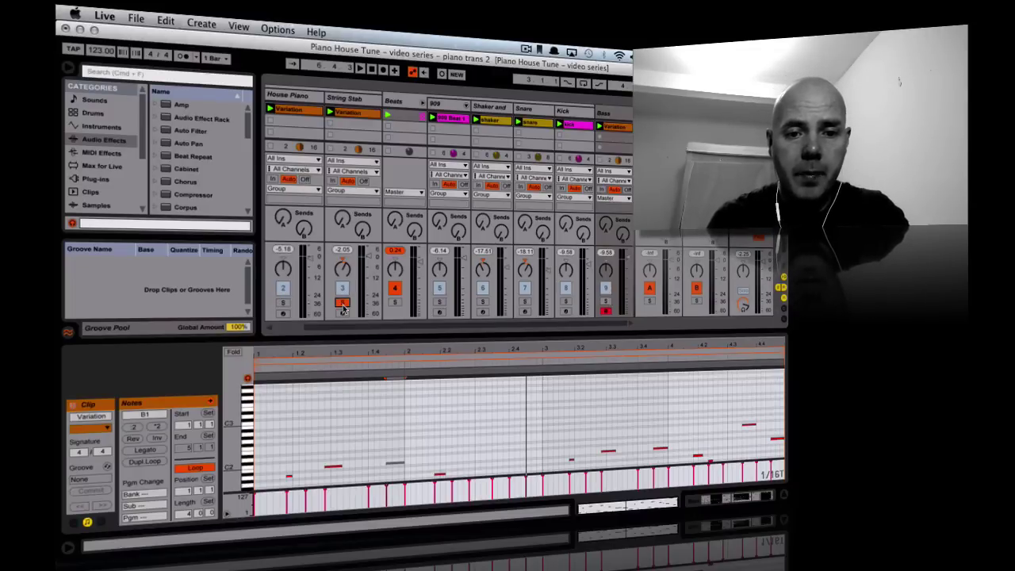
{"action": "key", "text": "space"}
{"action": "left_click", "coordinate": [349, 112]}
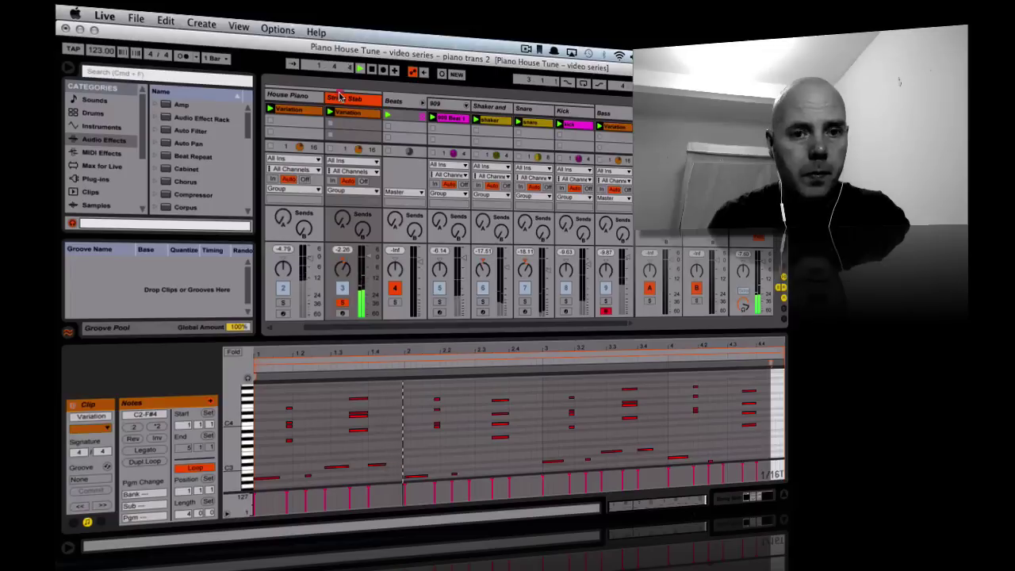
{"action": "left_click", "coordinate": [340, 97]}
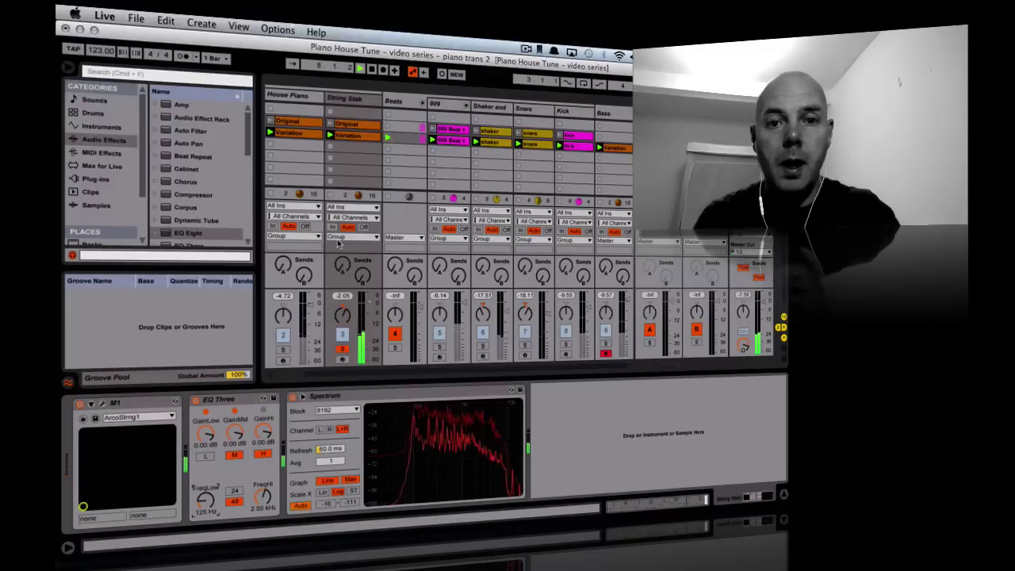
{"action": "left_click", "coordinate": [342, 348]}
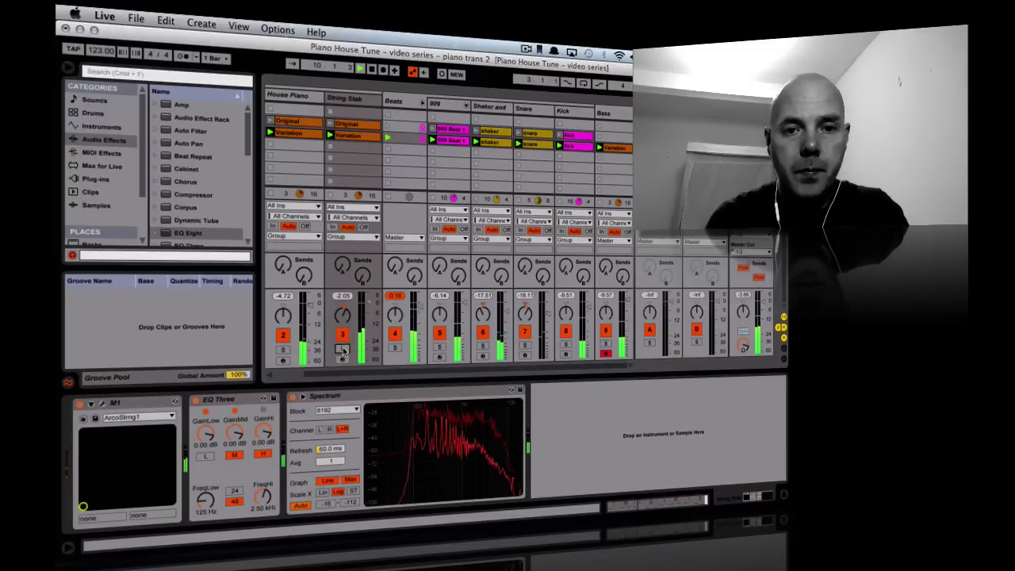
{"action": "key", "text": "space"}
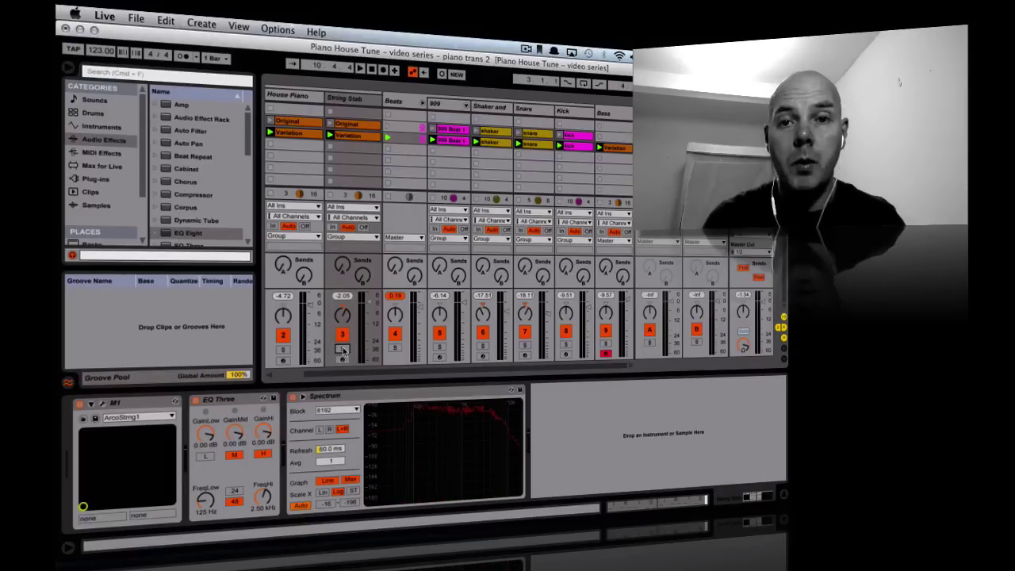
Step: Insert a new return track and load the Max for Live audio effect Convolution Reverb Pro on it
{"action": "left_click", "coordinate": [206, 19]}
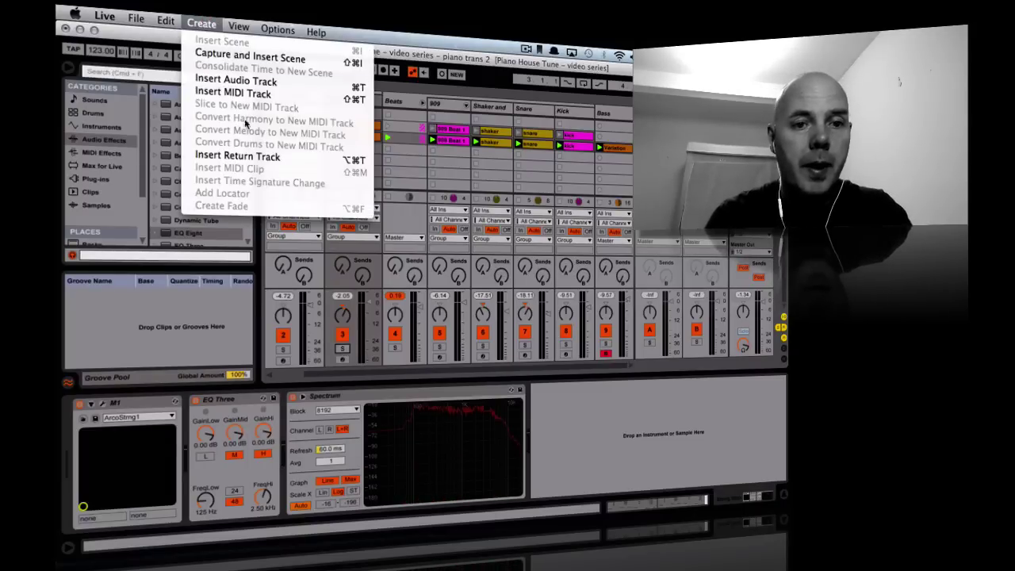
{"action": "left_click", "coordinate": [243, 155]}
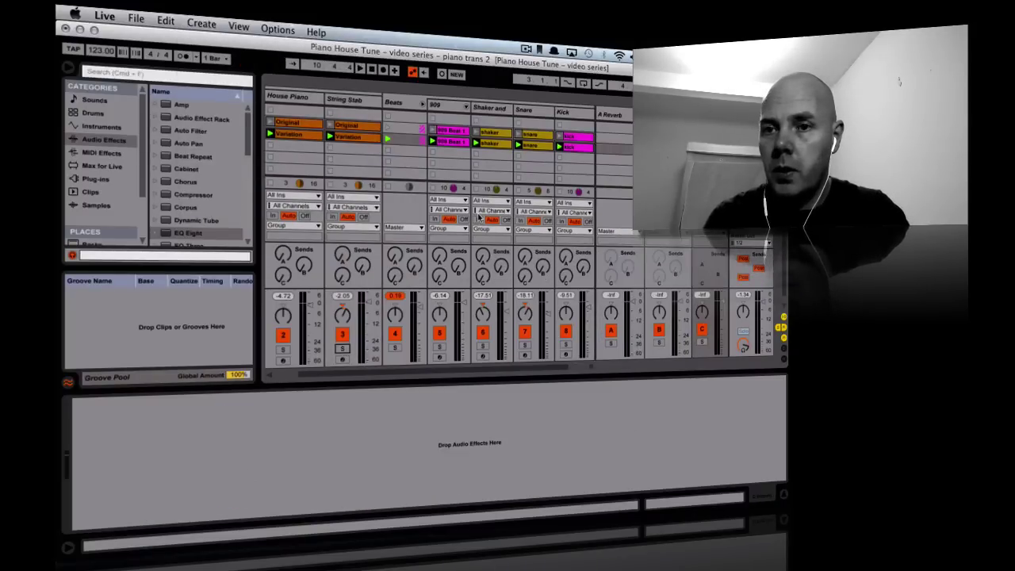
{"action": "left_click", "coordinate": [108, 139]}
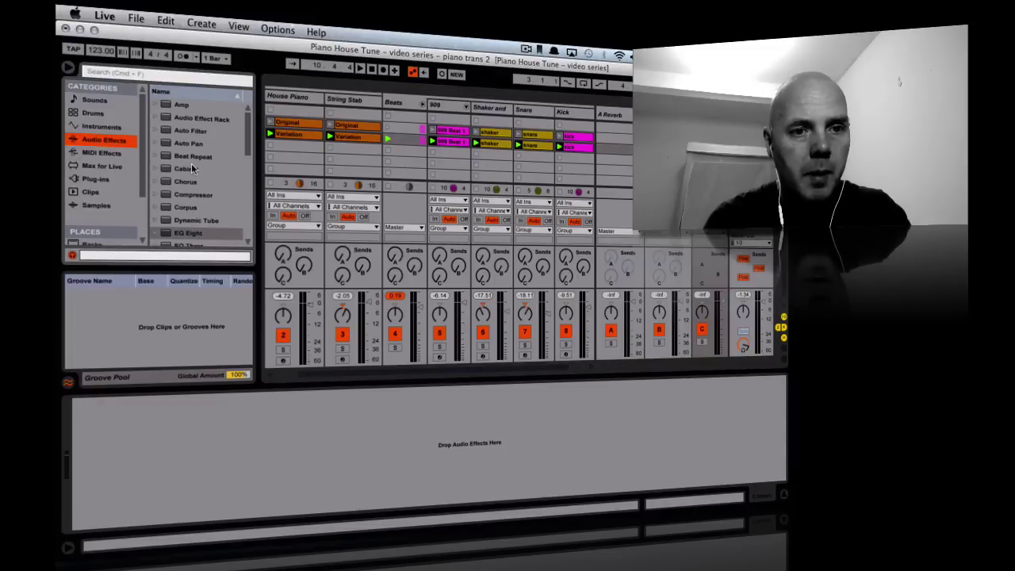
{"action": "left_click", "coordinate": [100, 167]}
{"action": "double_click", "coordinate": [174, 106]}
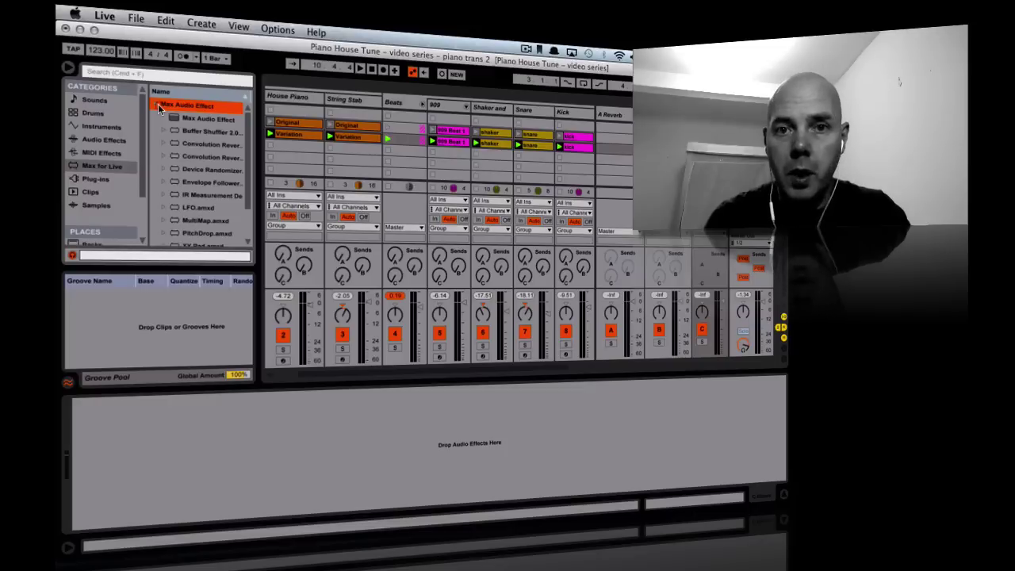
{"action": "left_click", "coordinate": [193, 145]}
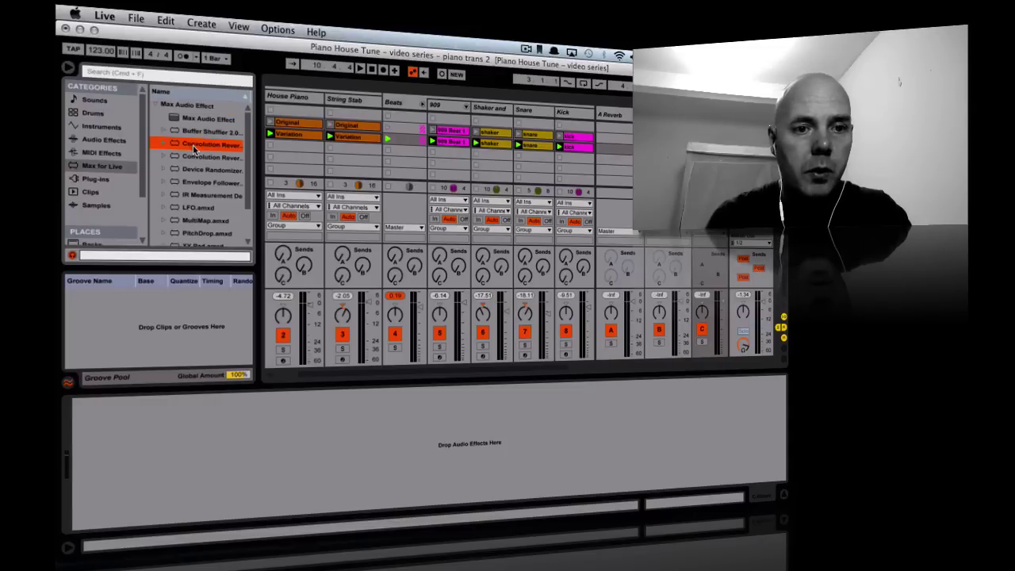
{"action": "left_click_drag", "start_coordinate": [259, 225], "coordinate": [323, 230]}
{"action": "left_click", "coordinate": [218, 145]}
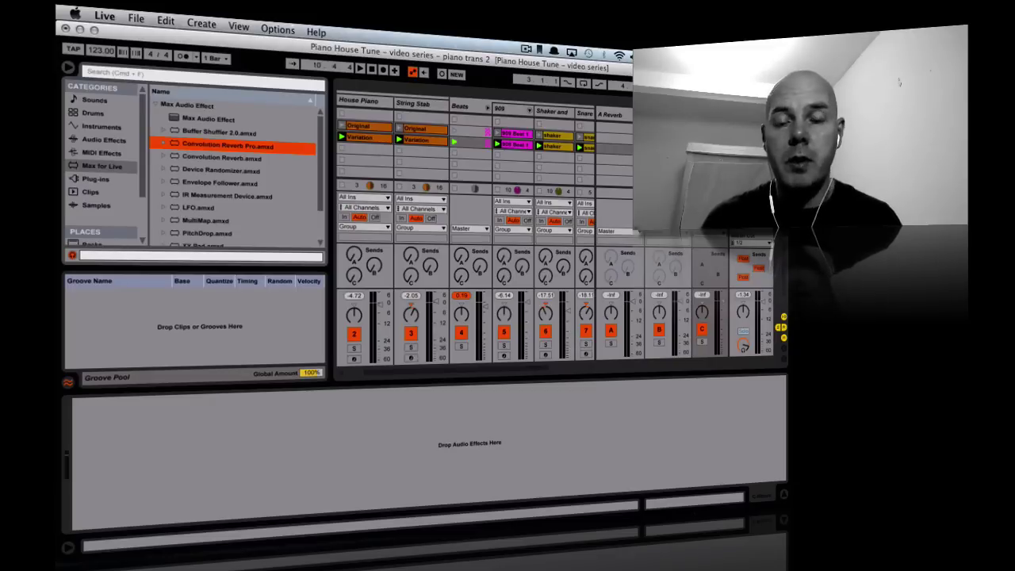
{"action": "key", "text": "Return"}
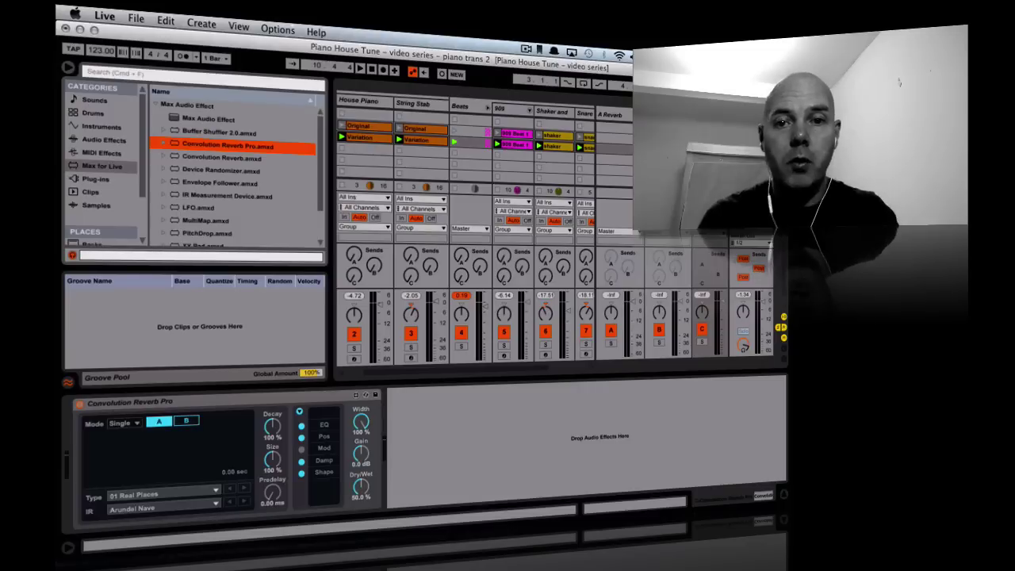
Step: Fold the Beats group's tracks and set Convolution Reverb Pro on return track C to 100% Dry/Wet
{"action": "scroll", "coordinate": [516, 117], "scroll_direction": "right", "scroll_amount": 3}
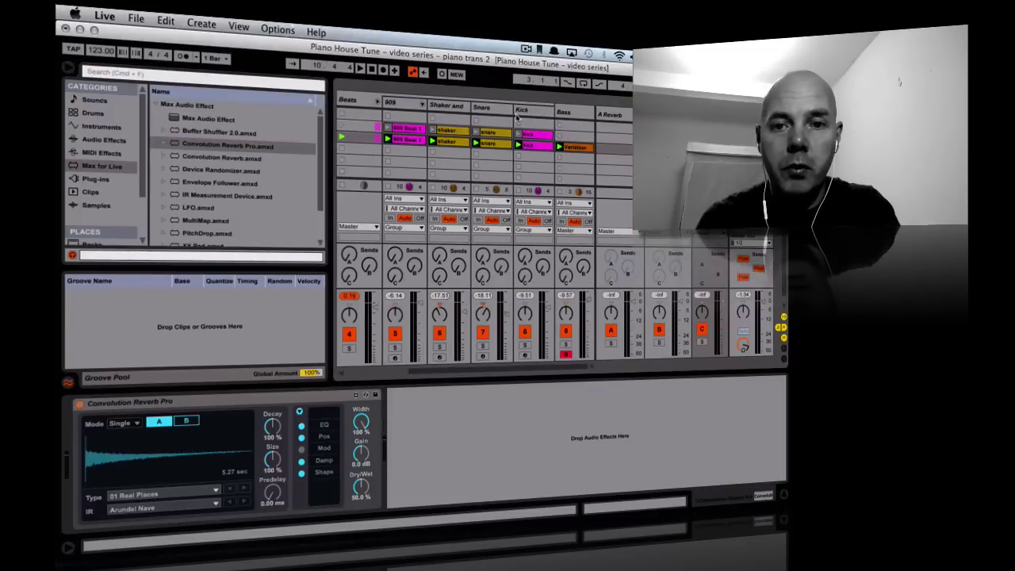
{"action": "left_click", "coordinate": [423, 103]}
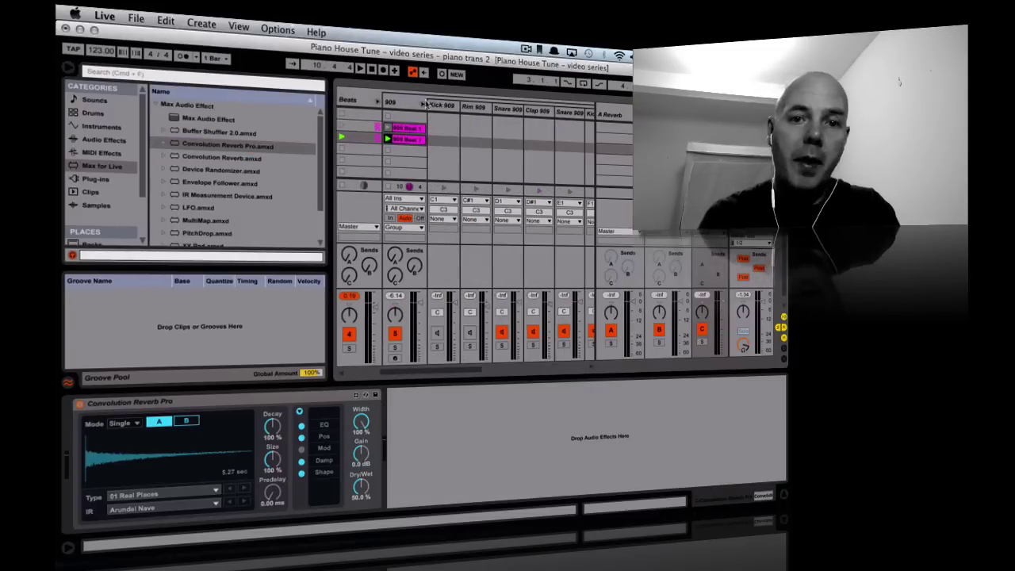
{"action": "left_click", "coordinate": [423, 103]}
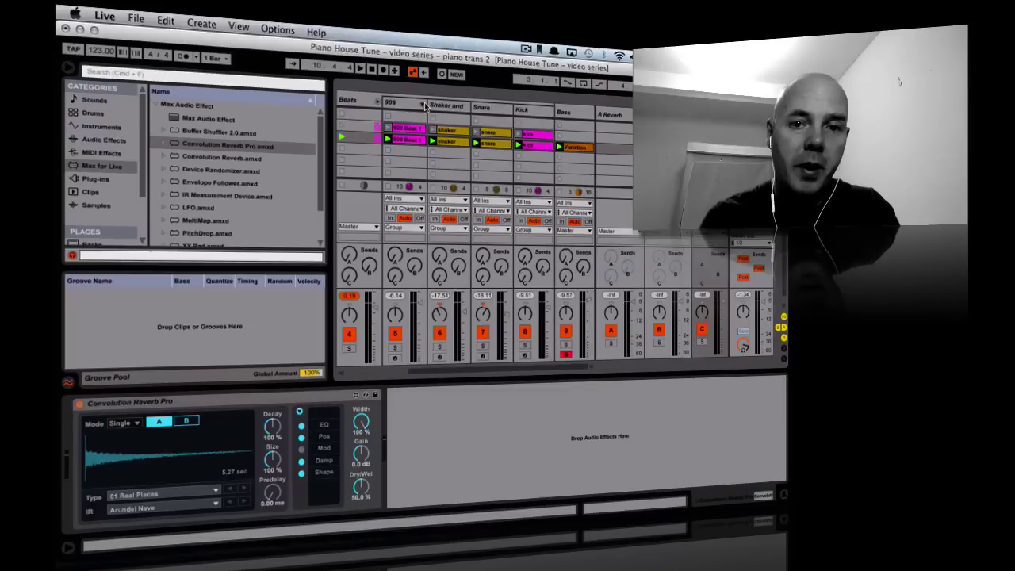
{"action": "left_click", "coordinate": [378, 102]}
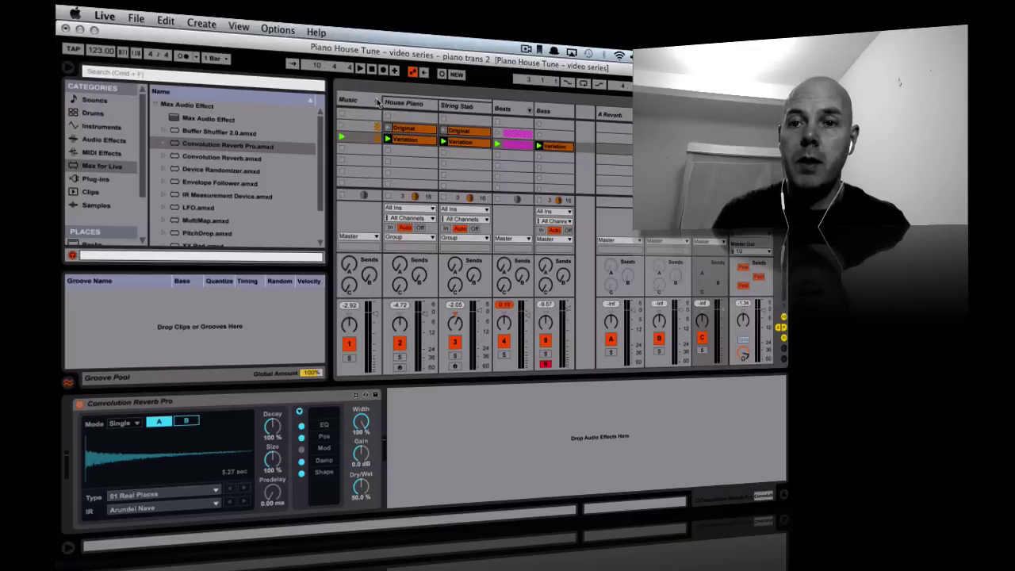
{"action": "left_click_drag", "start_coordinate": [362, 497], "coordinate": [363, 493]}
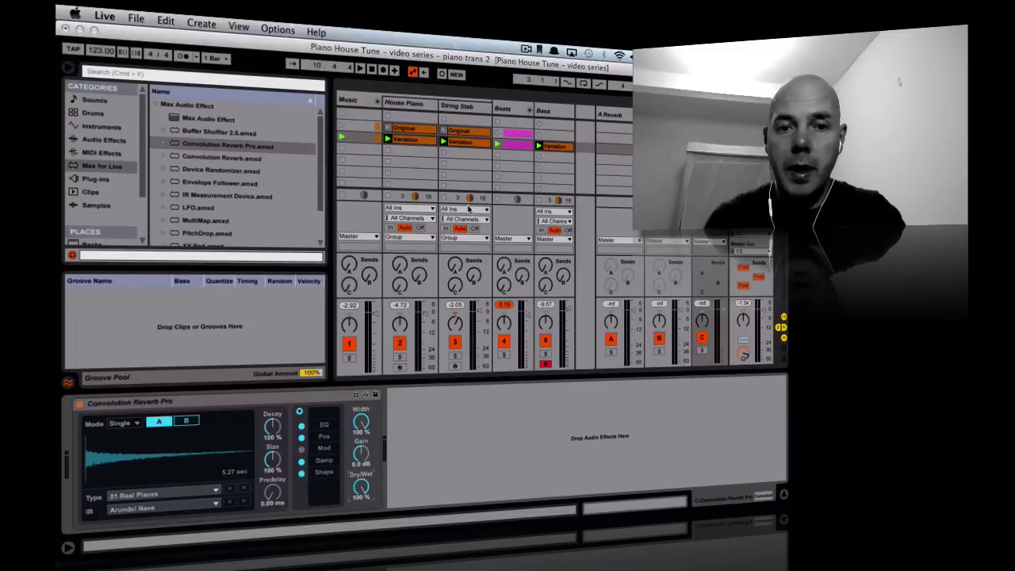
{"action": "left_click", "coordinate": [389, 247]}
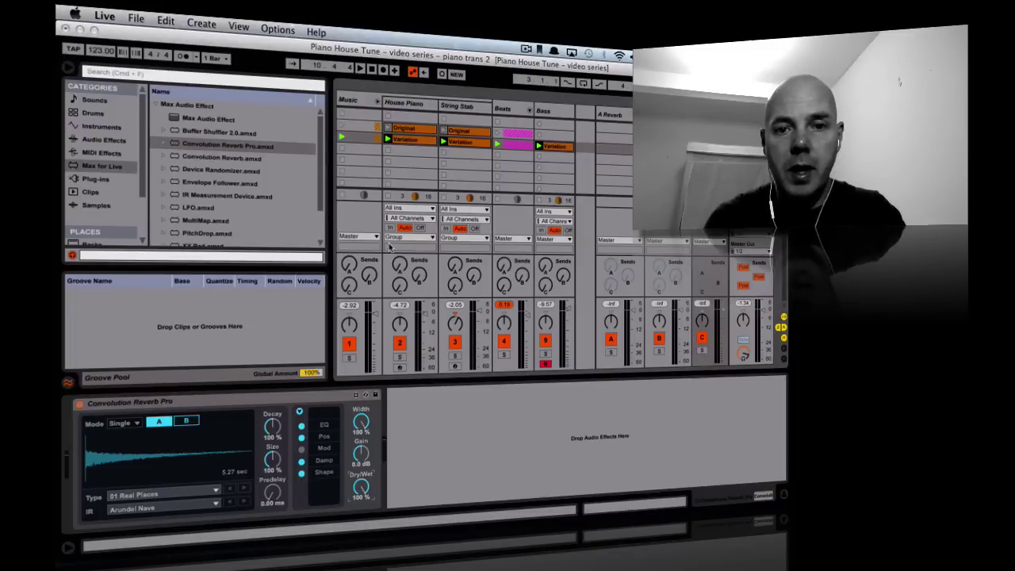
Step: Inspect the House Piano track's M1 instrument settings in its plug-in window, and close the window
{"action": "left_click", "coordinate": [397, 105]}
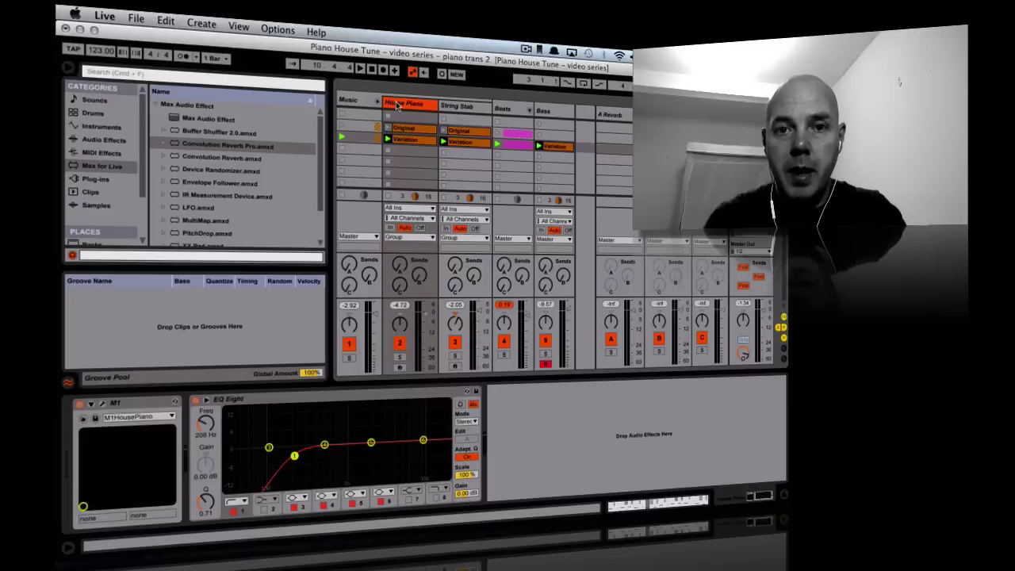
{"action": "left_click", "coordinate": [103, 405]}
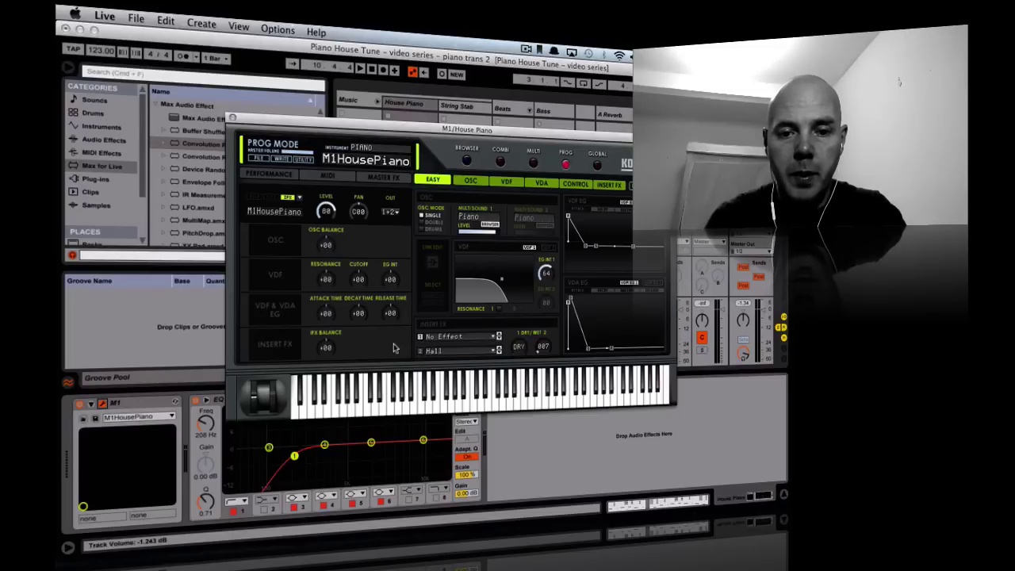
{"action": "left_click", "coordinate": [232, 118]}
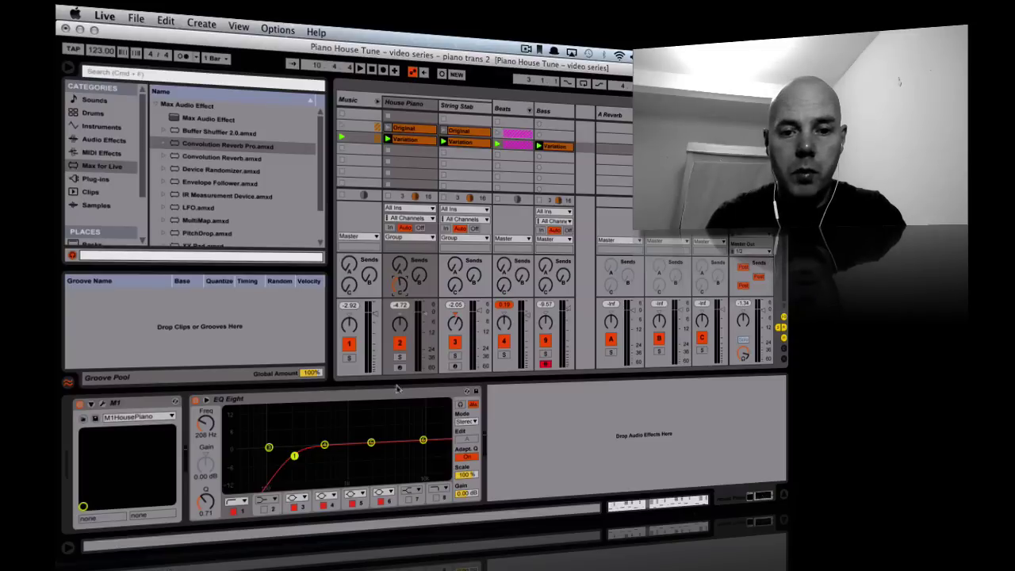
Step: Solo the House Piano track, start playback, and raise its send C to feed the Convolution Reverb Pro return
{"action": "left_click", "coordinate": [399, 357]}
{"action": "key", "text": "space"}
{"action": "mouse_move", "coordinate": [399, 284]}
{"action": "left_mouse_down"}
{"action": "mouse_move", "coordinate": [400, 255]}
{"action": "mouse_move", "coordinate": [400, 300]}
{"action": "left_mouse_up"}
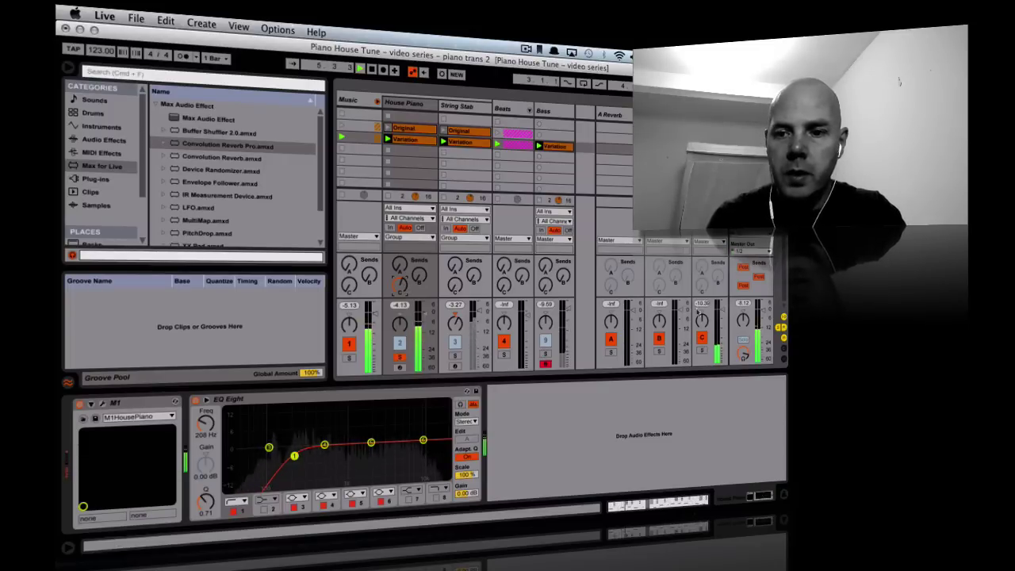
Step: Compare the House Piano with return C off and on, listen to it unsoloed in the full mix, and stop playback
{"action": "left_click", "coordinate": [704, 342]}
{"action": "left_click", "coordinate": [704, 342]}
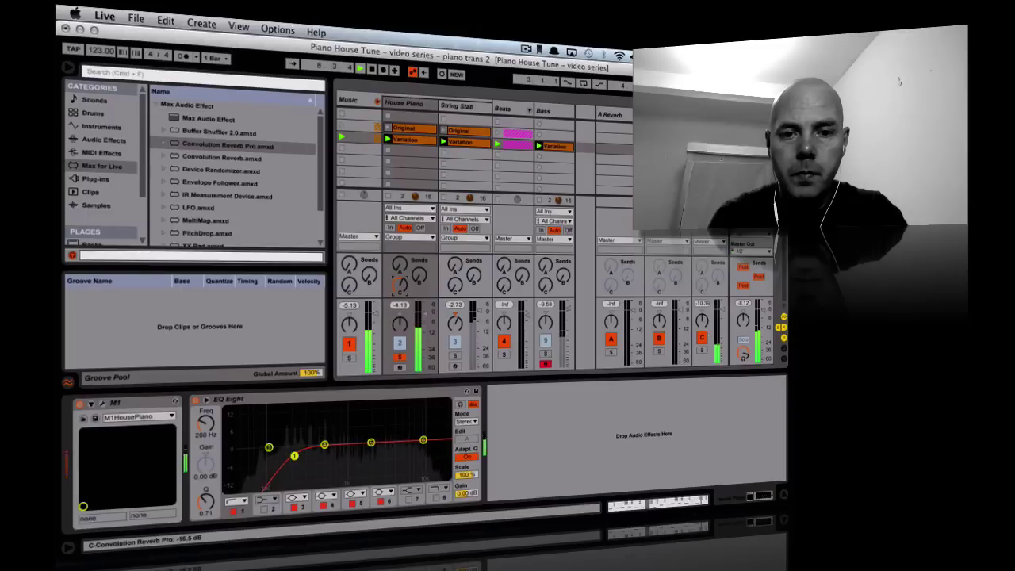
{"action": "left_click", "coordinate": [401, 356]}
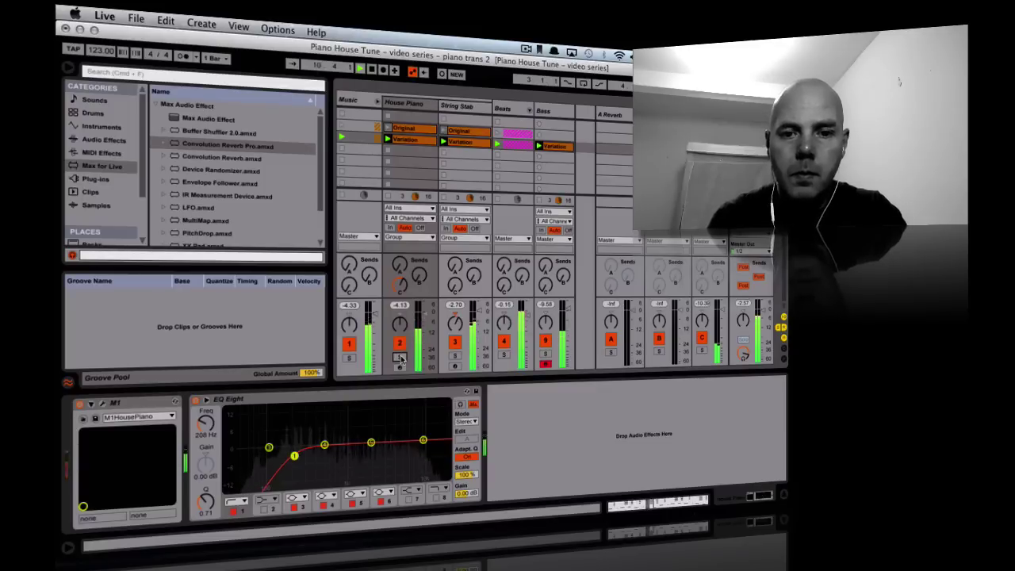
{"action": "key", "text": "space"}
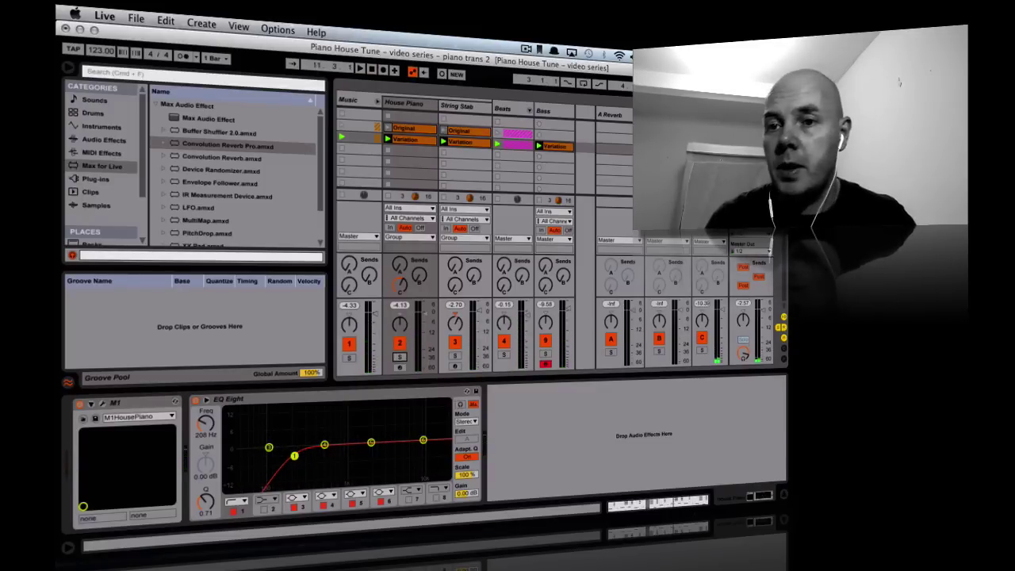
Step: Look through the impulse response types and the 01 Real Places presets in Convolution Reverb Pro, keeping Arundel Nave
{"action": "double_click", "coordinate": [228, 146]}
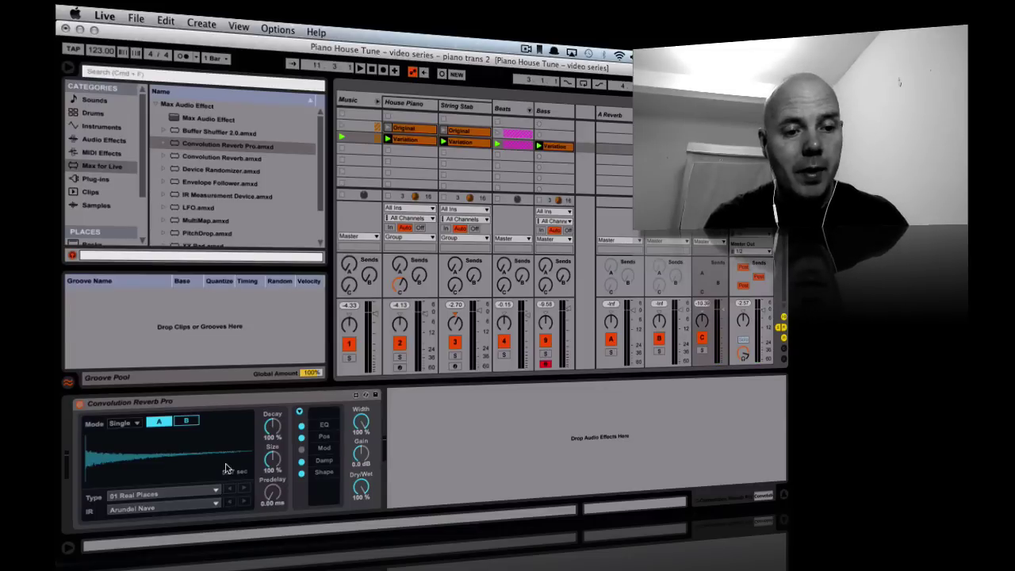
{"action": "left_click", "coordinate": [216, 492]}
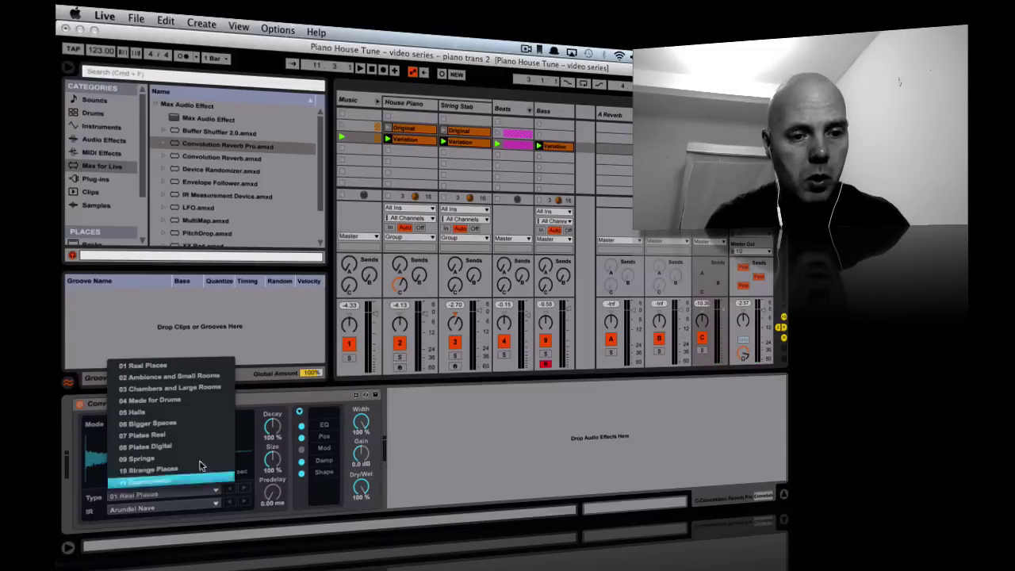
{"action": "left_click", "coordinate": [73, 498]}
{"action": "left_click", "coordinate": [178, 507]}
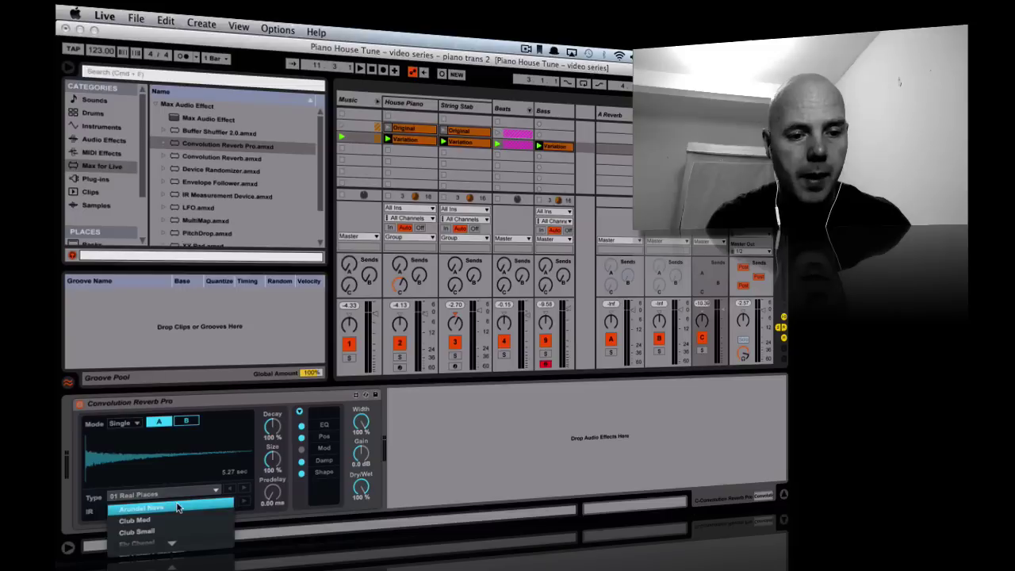
{"action": "left_click", "coordinate": [74, 516]}
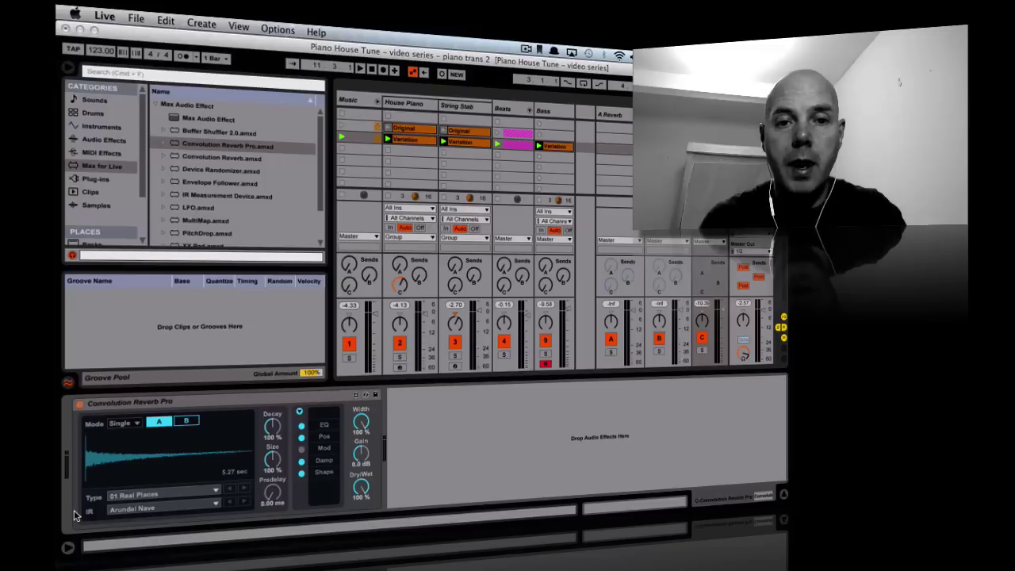
Step: Fold the Music group's tracks and view the device chains of the Bass track and Beats group
{"action": "left_click", "coordinate": [376, 103]}
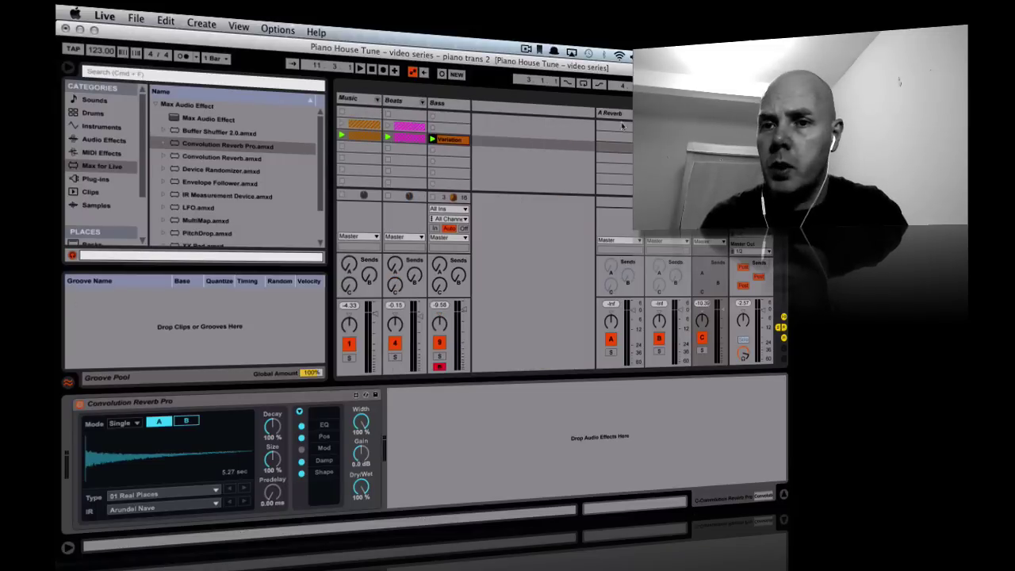
{"action": "left_click", "coordinate": [613, 114]}
{"action": "left_click", "coordinate": [446, 106]}
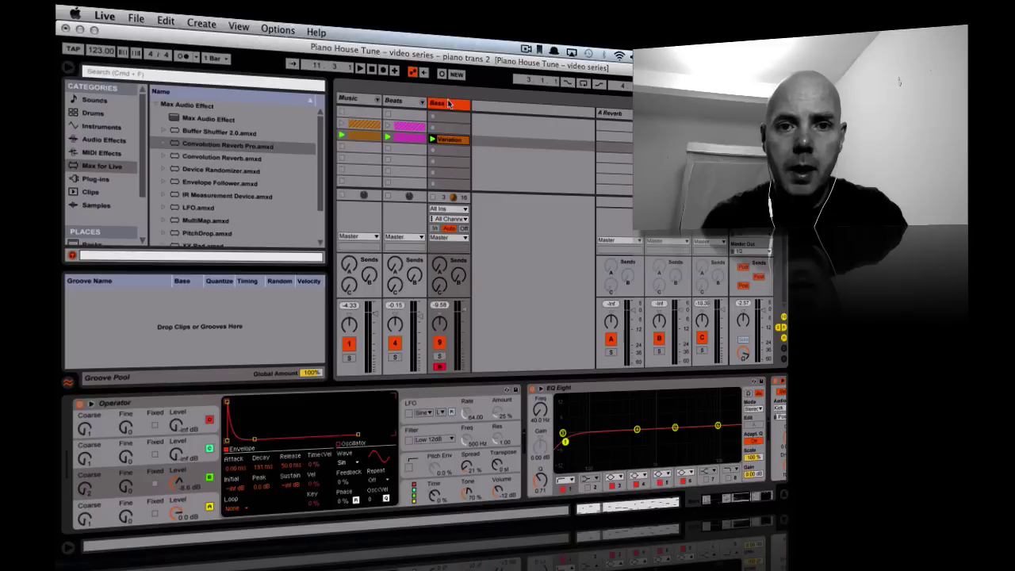
{"action": "left_click", "coordinate": [405, 106]}
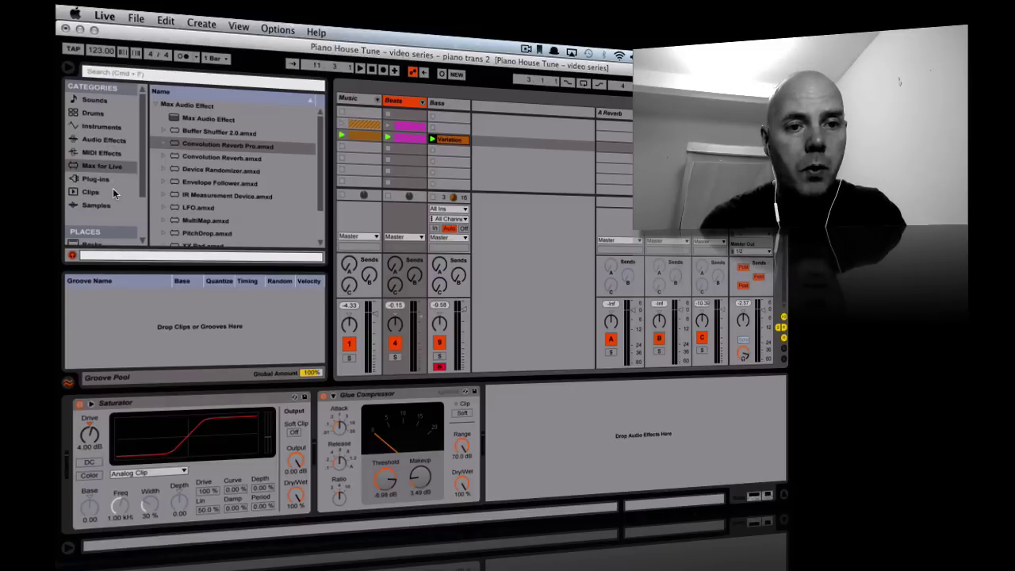
Step: Add a Drum Rack instrument on a new MIDI track after the Bass track
{"action": "left_click", "coordinate": [102, 127]}
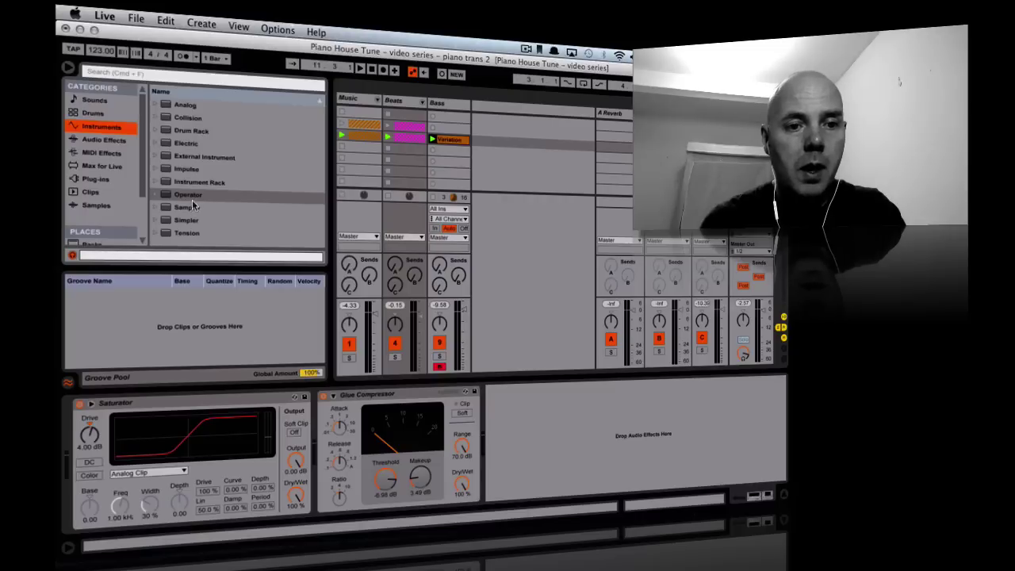
{"action": "left_click", "coordinate": [193, 132]}
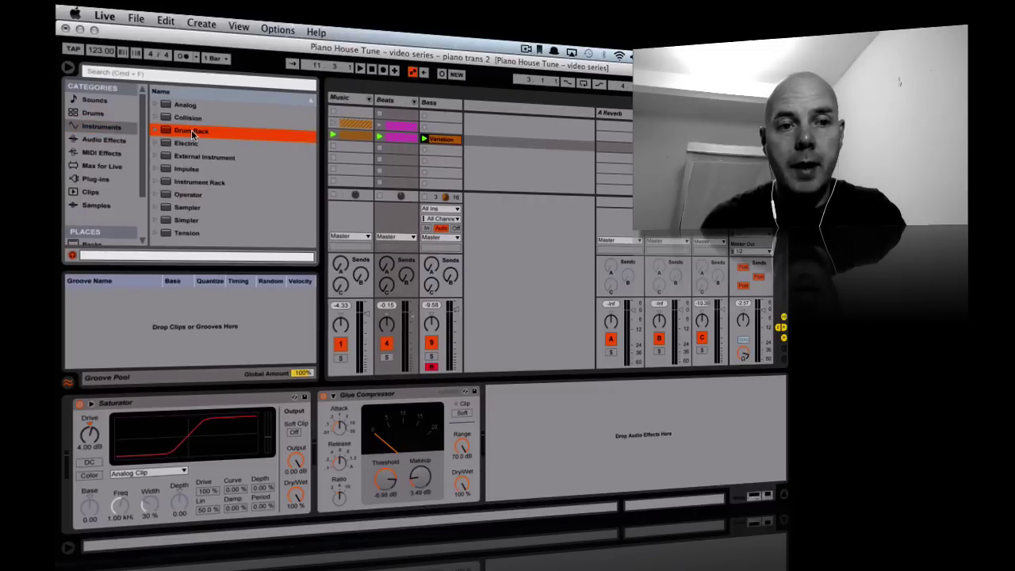
{"action": "left_click_drag", "start_coordinate": [193, 133], "coordinate": [487, 129]}
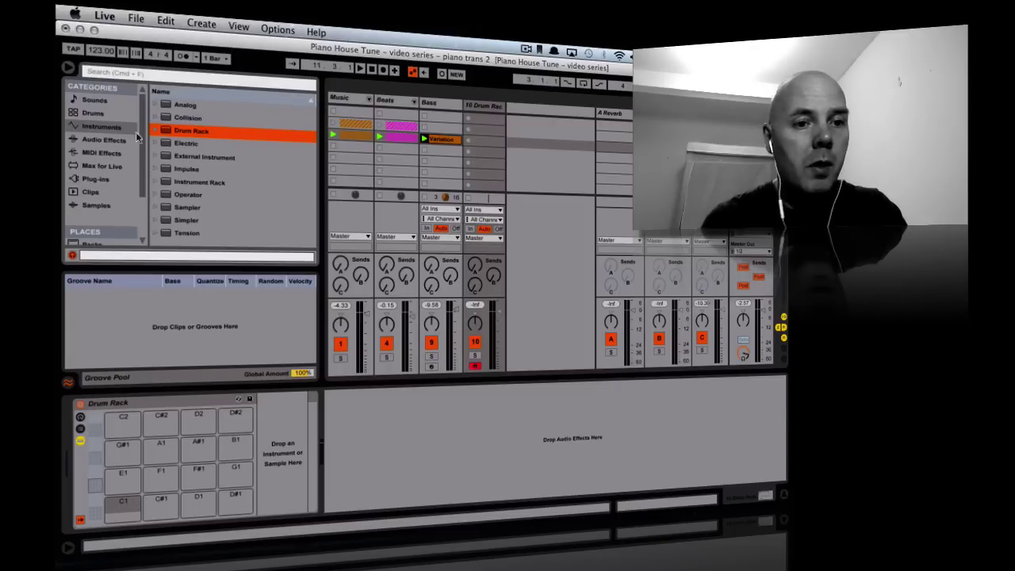
Step: Expand the Vox folder of the Sound Library and its Big Acapella Collection subfolder in the browser
{"action": "scroll", "coordinate": [92, 198], "scroll_direction": "down", "scroll_amount": 3}
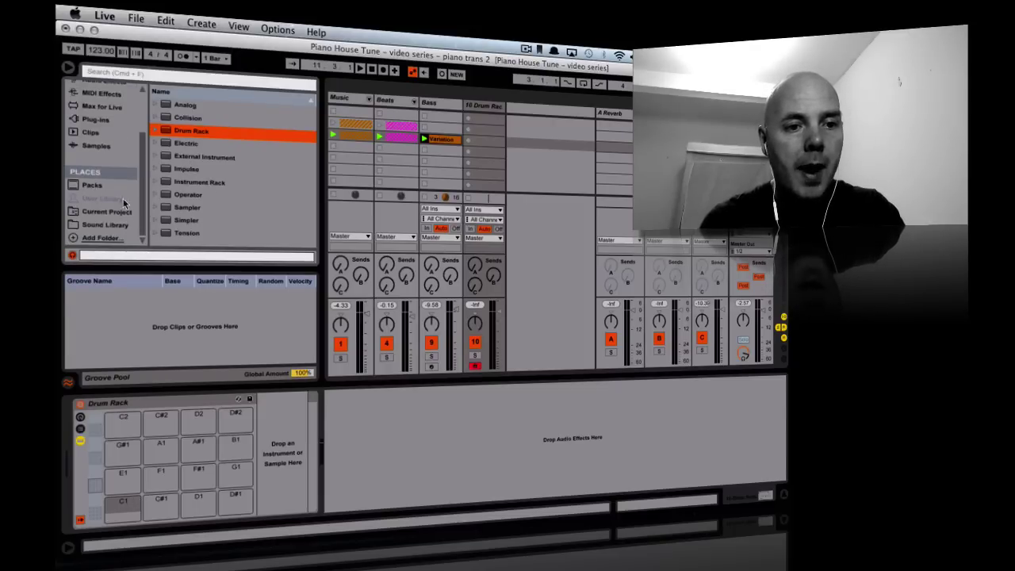
{"action": "left_click", "coordinate": [119, 226]}
{"action": "left_click", "coordinate": [190, 195]}
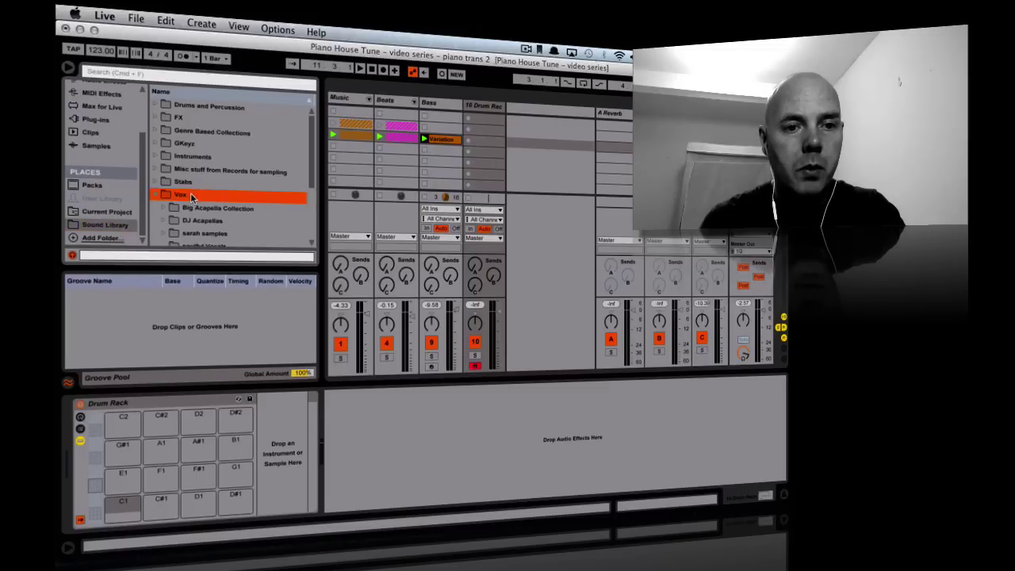
{"action": "scroll", "coordinate": [190, 194], "scroll_direction": "down", "scroll_amount": 2}
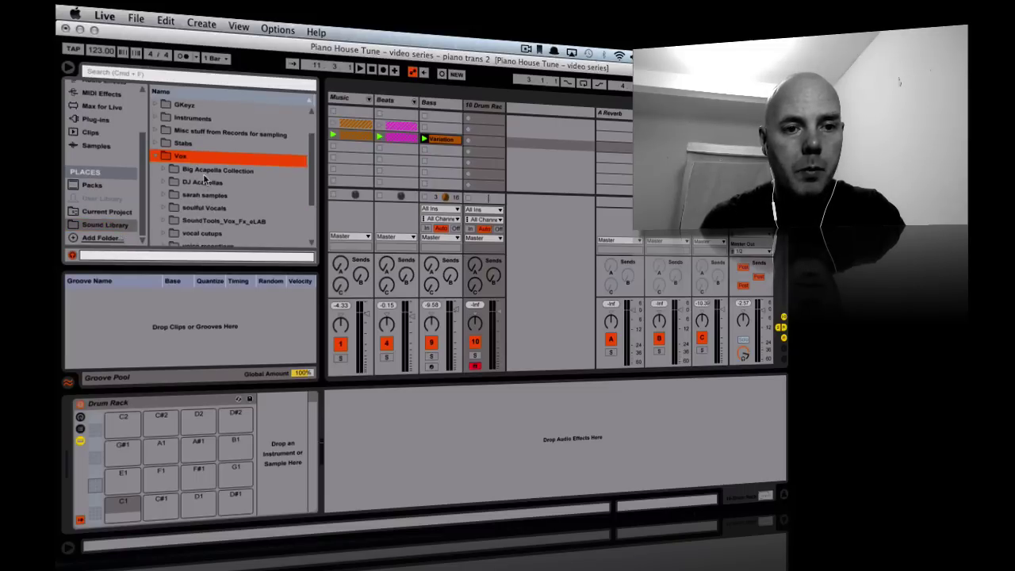
{"action": "left_click", "coordinate": [203, 170]}
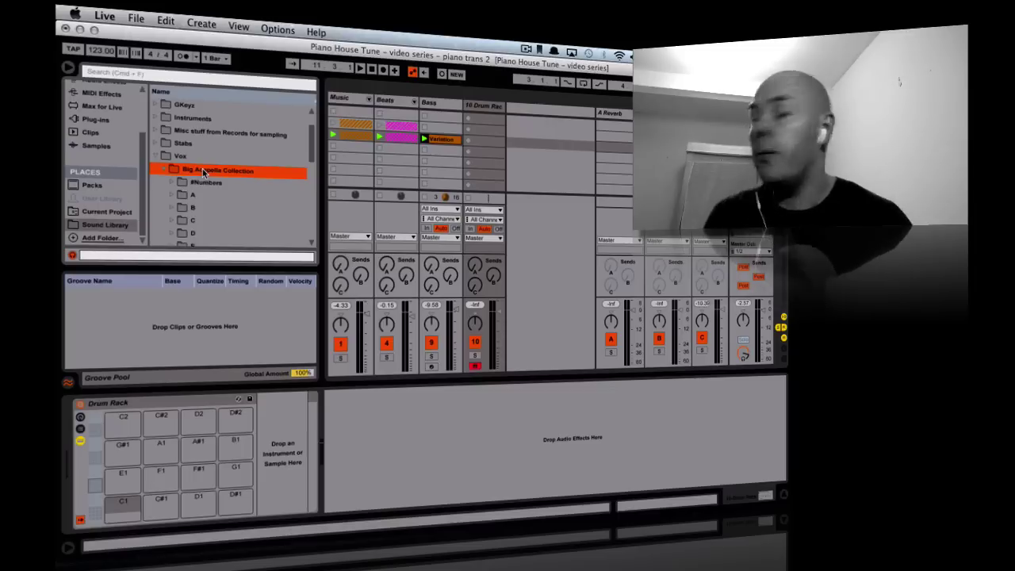
Step: Look through the alphabetical subfolders of Big Acapella Collection for a vocal sample
{"action": "scroll", "coordinate": [220, 203], "scroll_direction": "down", "scroll_amount": 10}
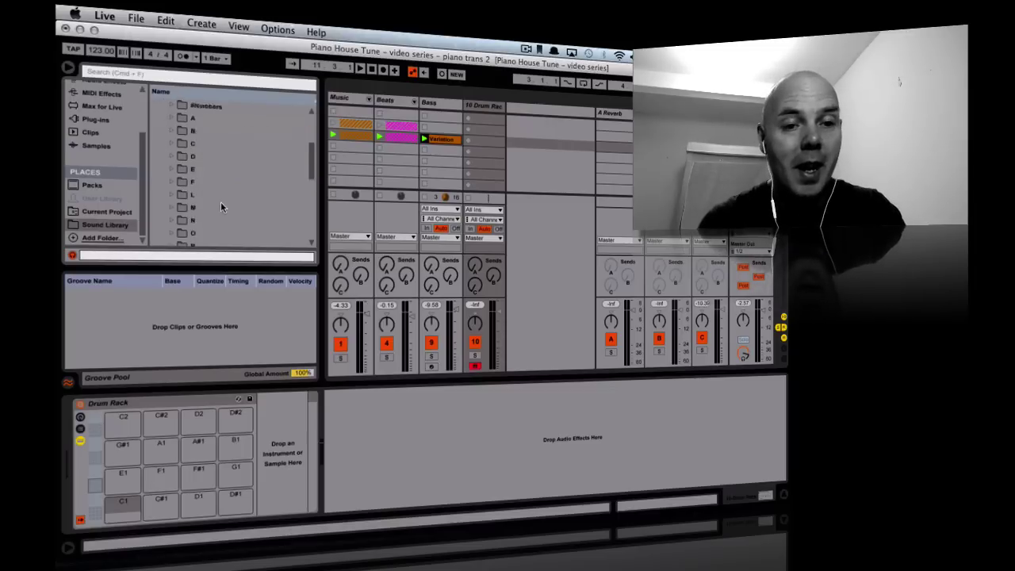
{"action": "scroll", "coordinate": [221, 207], "scroll_direction": "up", "scroll_amount": 5}
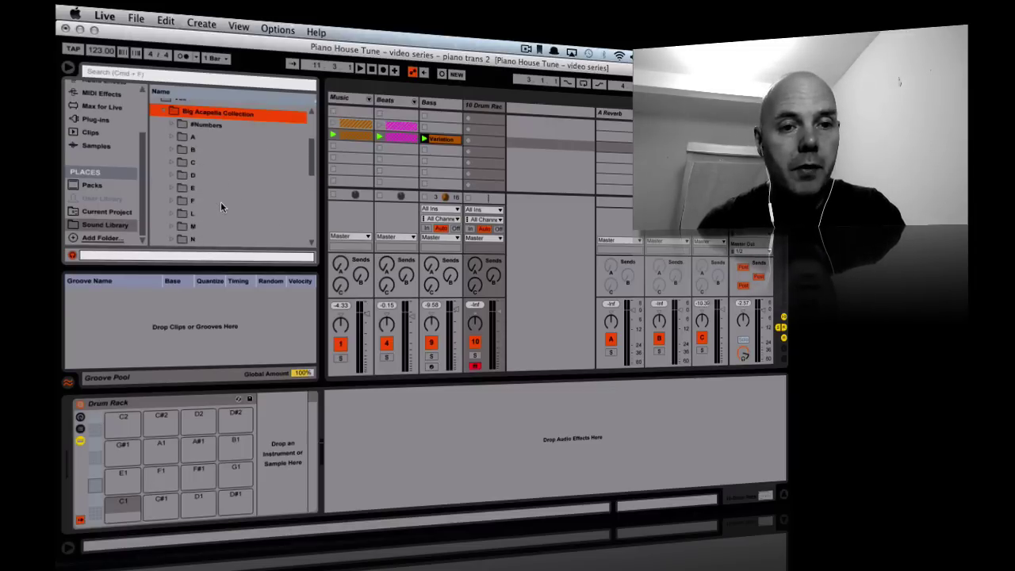
{"action": "scroll", "coordinate": [220, 206], "scroll_direction": "down", "scroll_amount": 5}
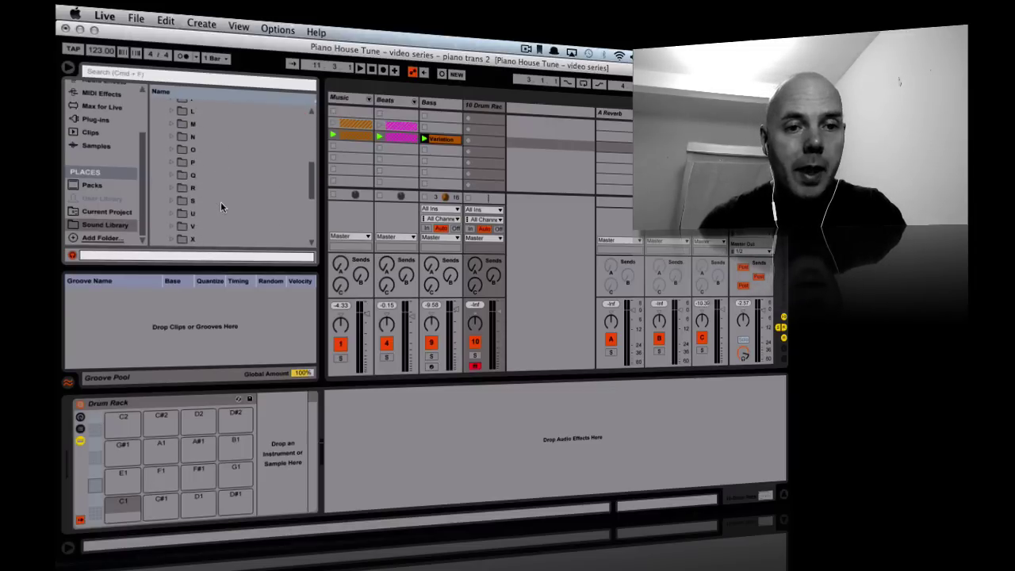
{"action": "scroll", "coordinate": [220, 206], "scroll_direction": "down", "scroll_amount": 3}
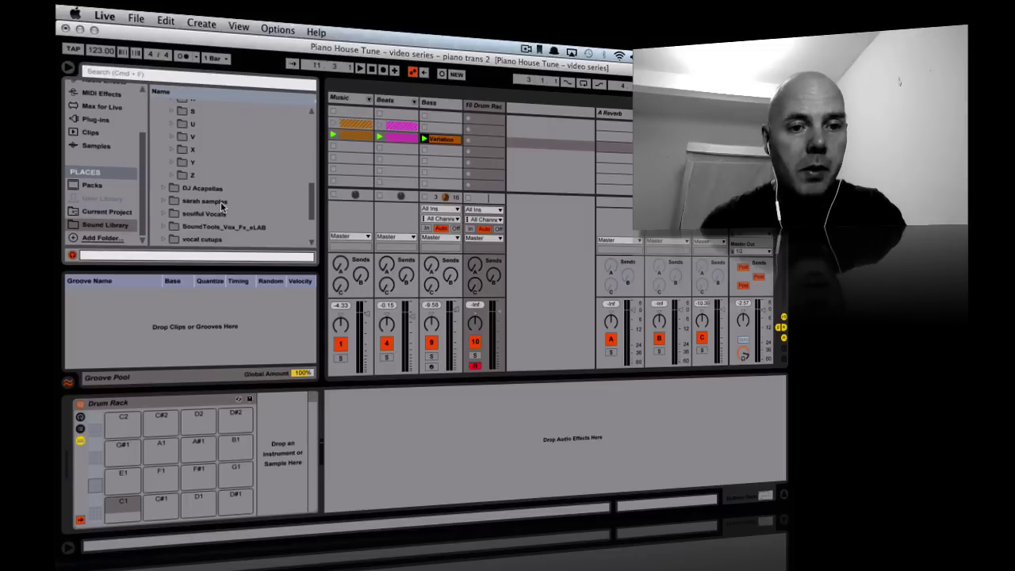
{"action": "scroll", "coordinate": [220, 206], "scroll_direction": "up", "scroll_amount": 2}
{"action": "scroll", "coordinate": [221, 206], "scroll_direction": "up", "scroll_amount": 5}
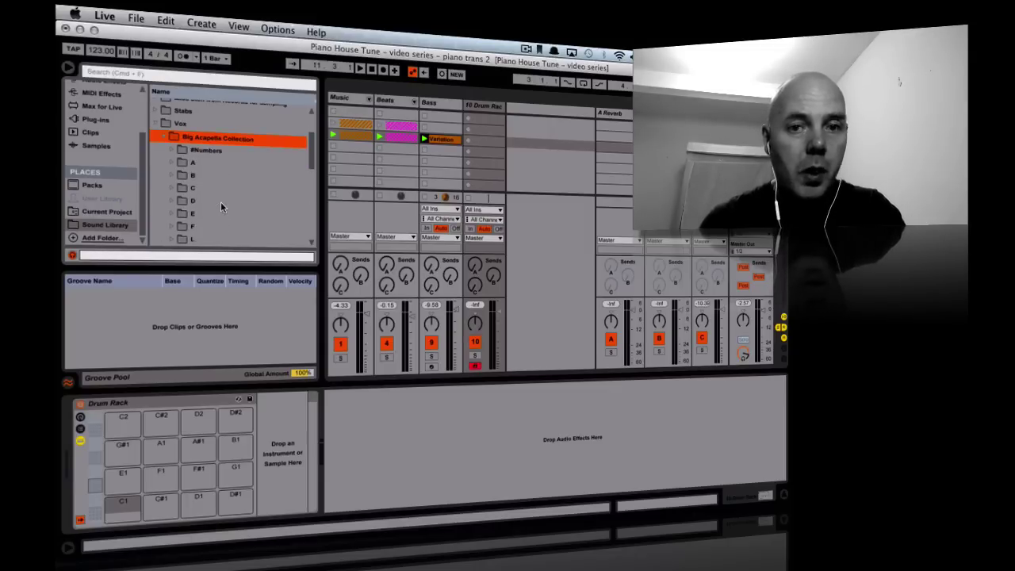
{"action": "scroll", "coordinate": [220, 202], "scroll_direction": "down", "scroll_amount": 4}
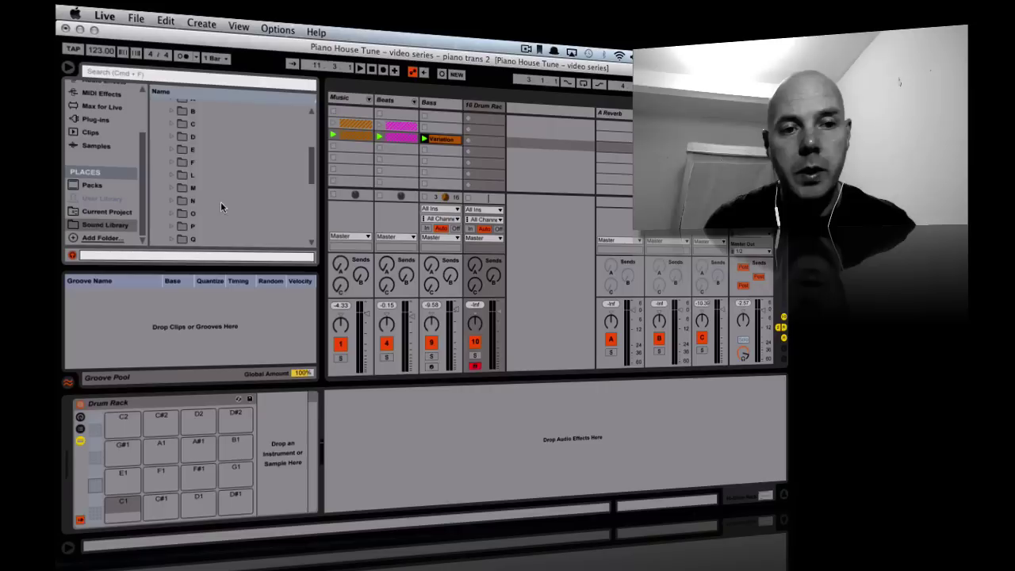
{"action": "scroll", "coordinate": [220, 203], "scroll_direction": "down", "scroll_amount": 3}
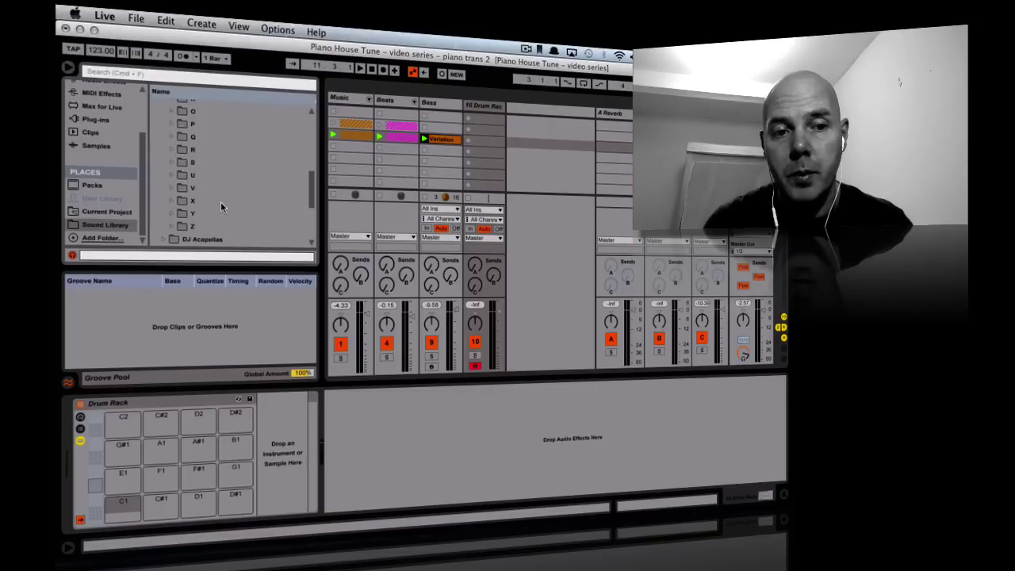
{"action": "scroll", "coordinate": [221, 204], "scroll_direction": "up", "scroll_amount": 1}
Step: Turn off browser preview and load Ultimate Acapella 1 Part 1.mp3 from folder U onto the Drum Rack's C1 pad
{"action": "left_click", "coordinate": [173, 189]}
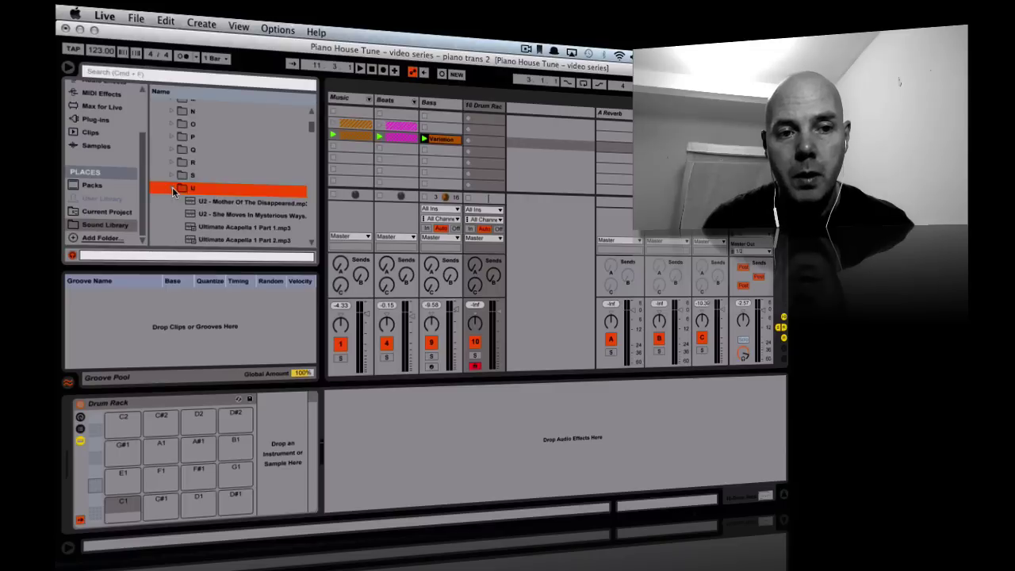
{"action": "scroll", "coordinate": [246, 213], "scroll_direction": "down", "scroll_amount": 1}
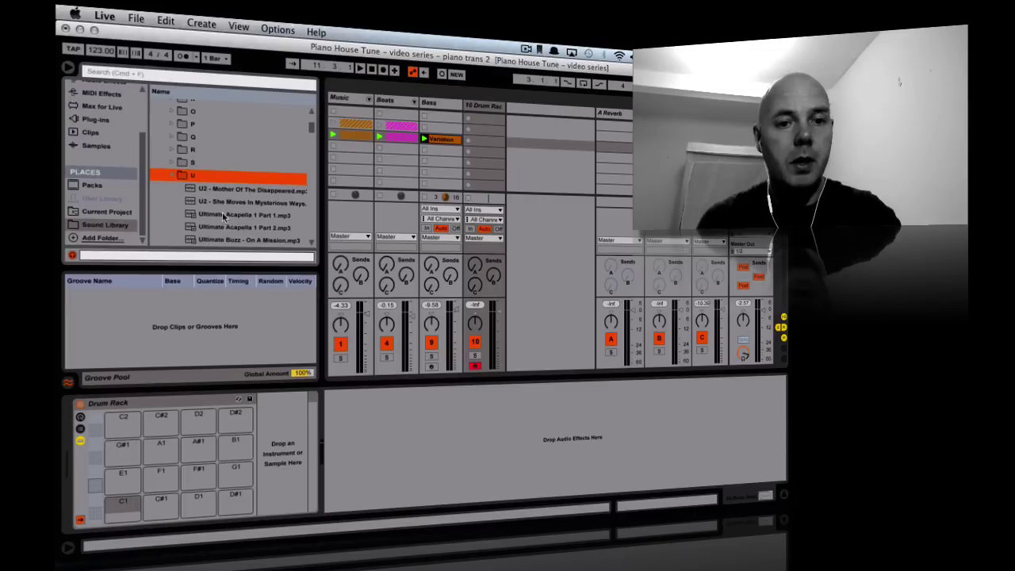
{"action": "left_click", "coordinate": [223, 214]}
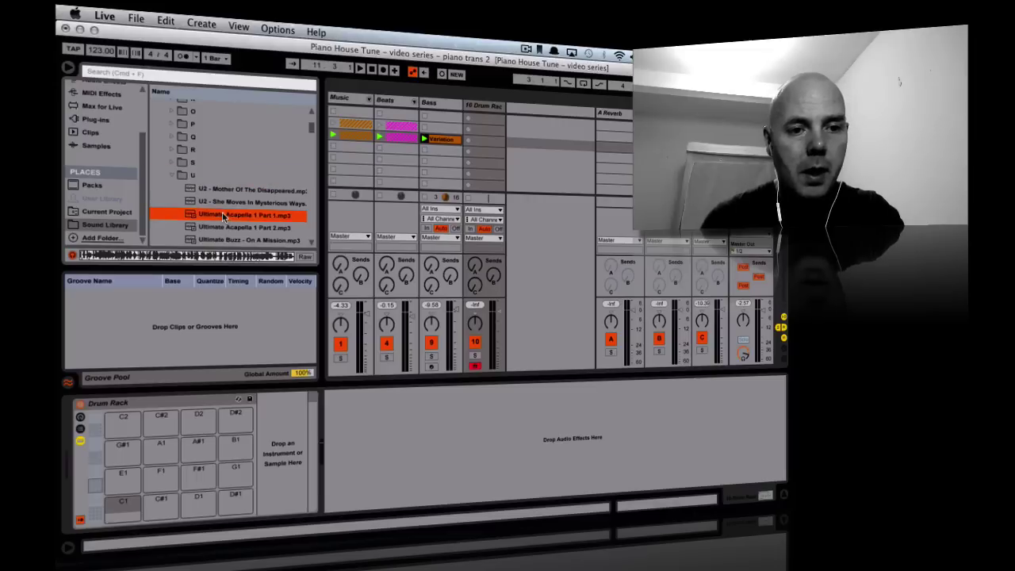
{"action": "left_click", "coordinate": [72, 256]}
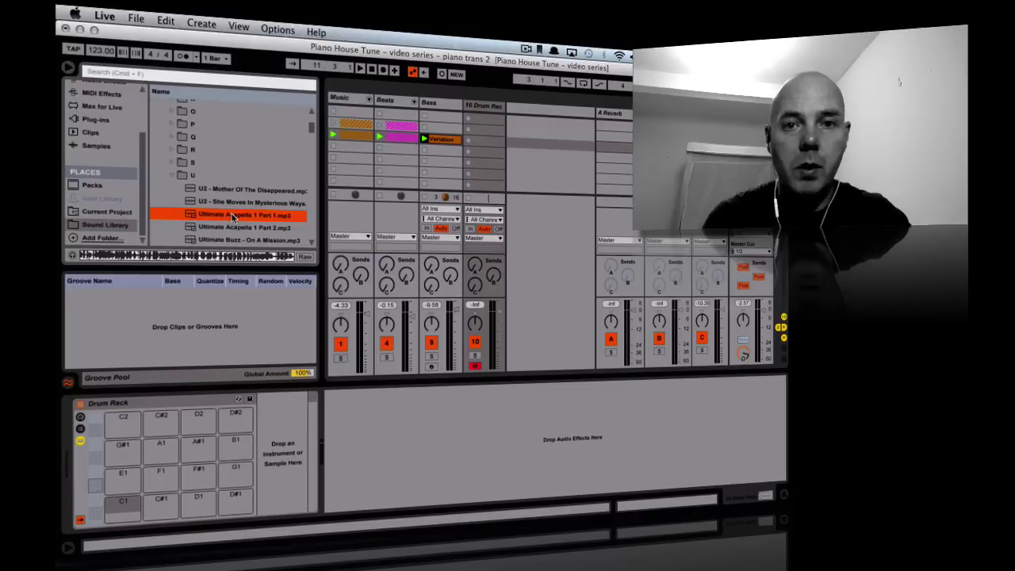
{"action": "left_click_drag", "start_coordinate": [232, 217], "coordinate": [117, 514]}
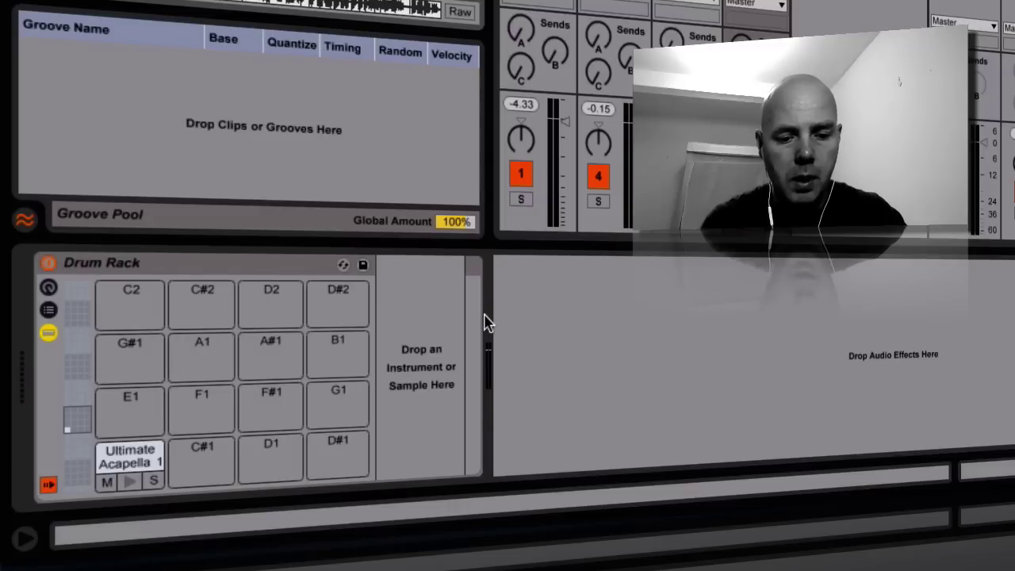
Step: Show the Ultimate Acapella 1 pad's sample settings, shift the computer keyboard's octave to reach C1, and trigger the sample
{"action": "key", "text": "x"}
{"action": "key", "text": "x"}
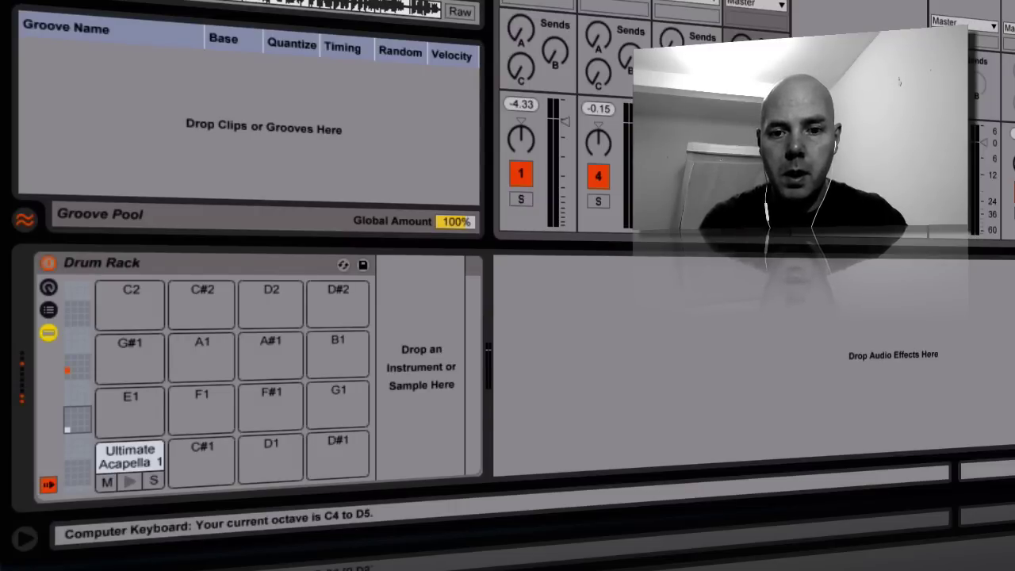
{"action": "left_click", "coordinate": [126, 458]}
{"action": "key", "text": "z"}
{"action": "key", "text": "z"}
{"action": "key", "text": "a"}
{"action": "key", "text": "z"}
{"action": "key", "text": "a"}
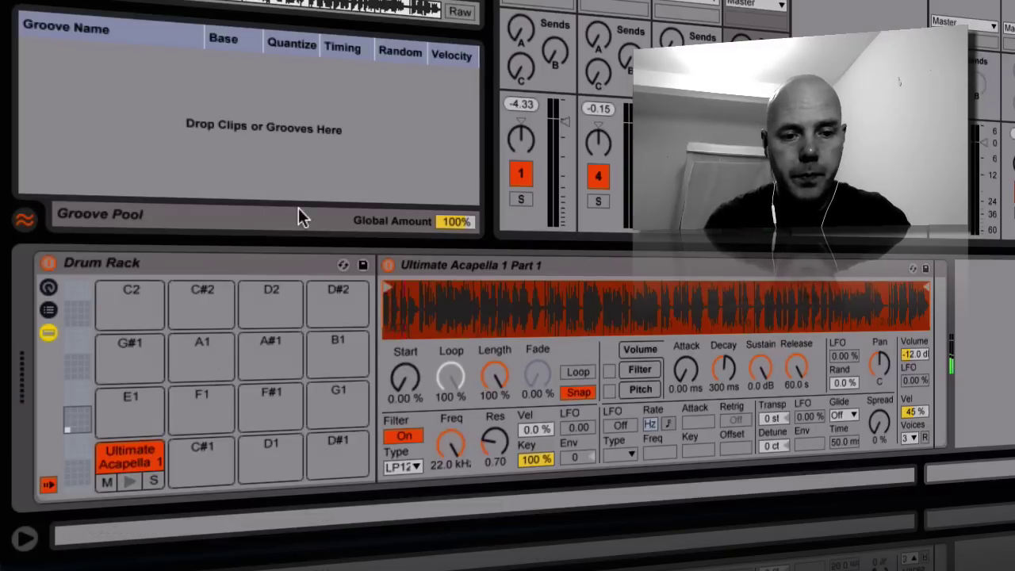
Step: Shorten the C1 pad's release to 7.45 ms and move the sample's start point near the end of the opening vocal phrase
{"action": "mouse_move", "coordinate": [784, 377]}
{"action": "left_mouse_down"}
{"action": "mouse_move", "coordinate": [790, 385]}
{"action": "mouse_move", "coordinate": [791, 375]}
{"action": "left_mouse_up"}
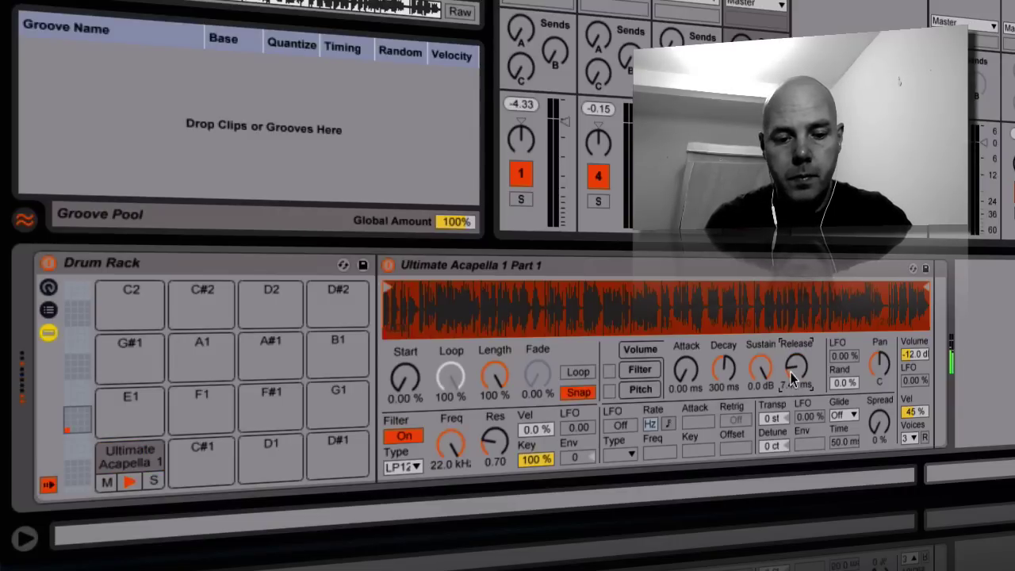
{"action": "left_click_drag", "start_coordinate": [442, 322], "coordinate": [388, 316]}
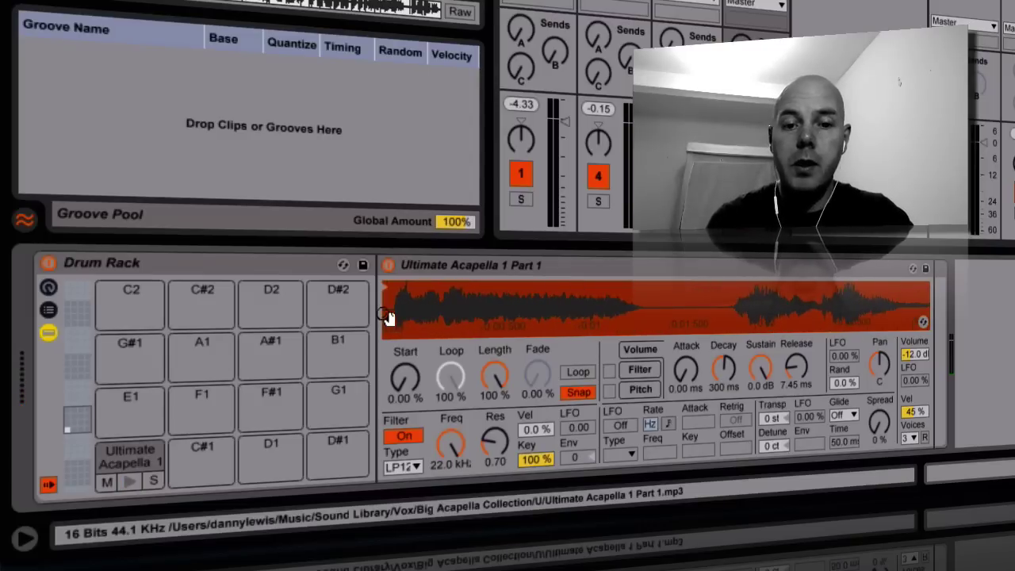
{"action": "left_click_drag", "start_coordinate": [387, 290], "coordinate": [608, 295]}
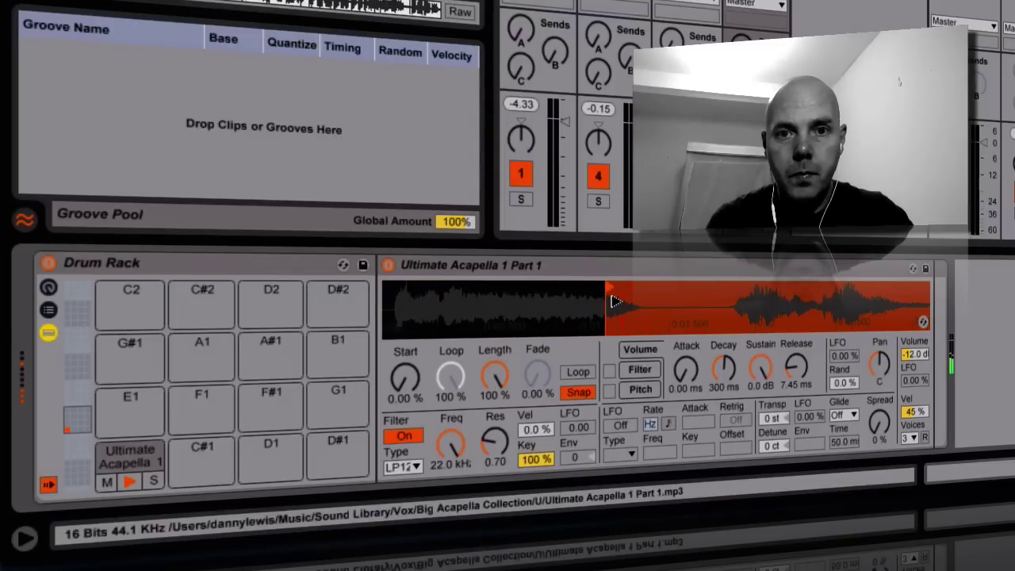
{"action": "left_click_drag", "start_coordinate": [607, 292], "coordinate": [593, 293]}
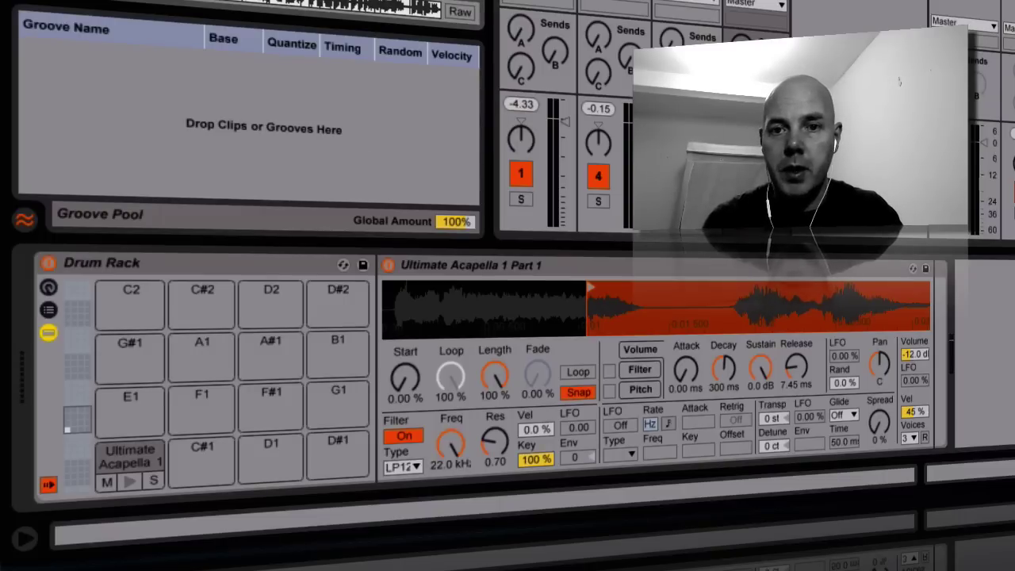
Step: View the warped Ultimate Acapella 1 clip on the separate audio track and delete that track
{"action": "key", "text": "Right"}
{"action": "key", "text": "shift+Tab"}
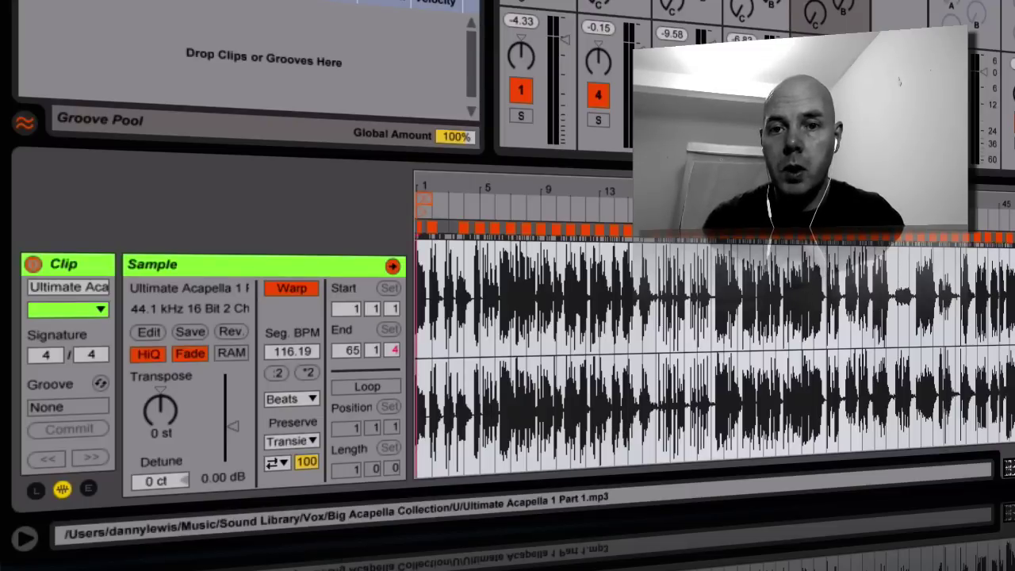
{"action": "right_click", "coordinate": [829, 2]}
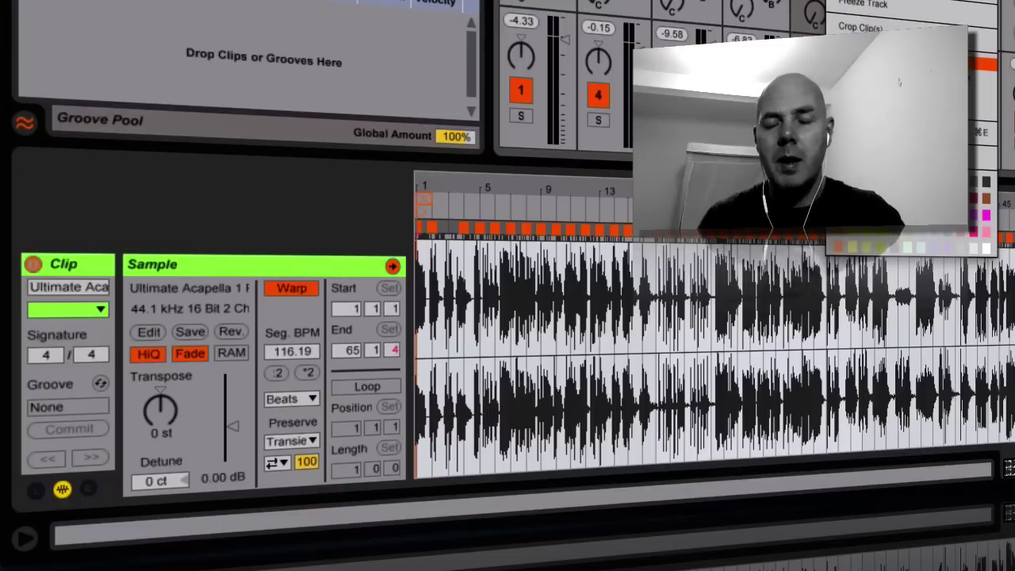
{"action": "key", "text": "Escape"}
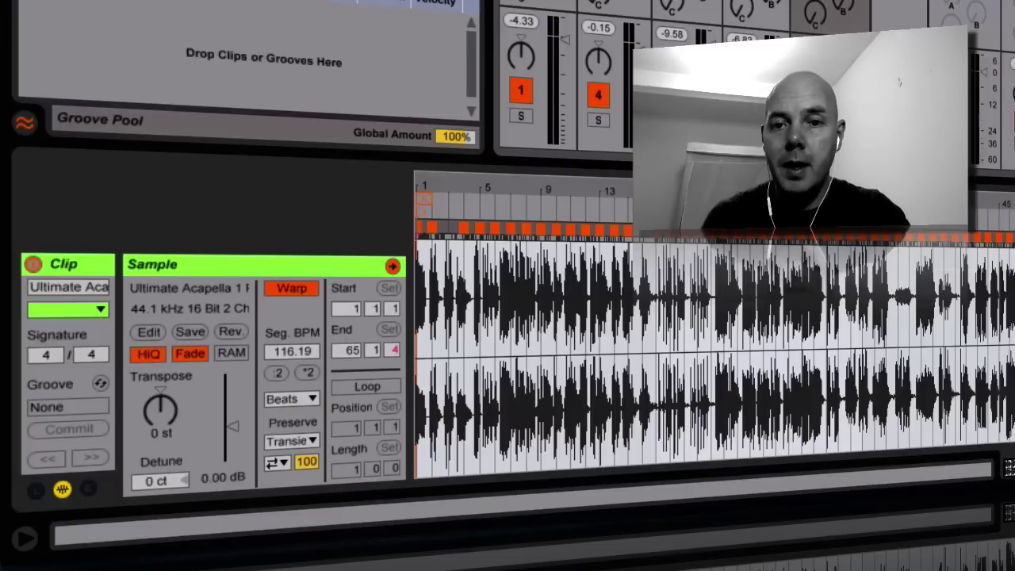
{"action": "key", "text": "Delete"}
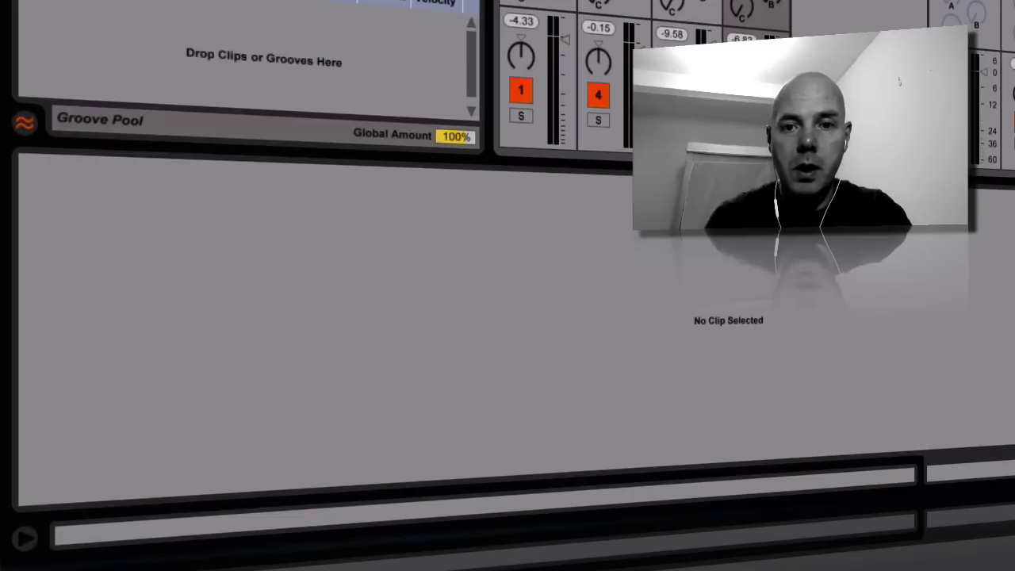
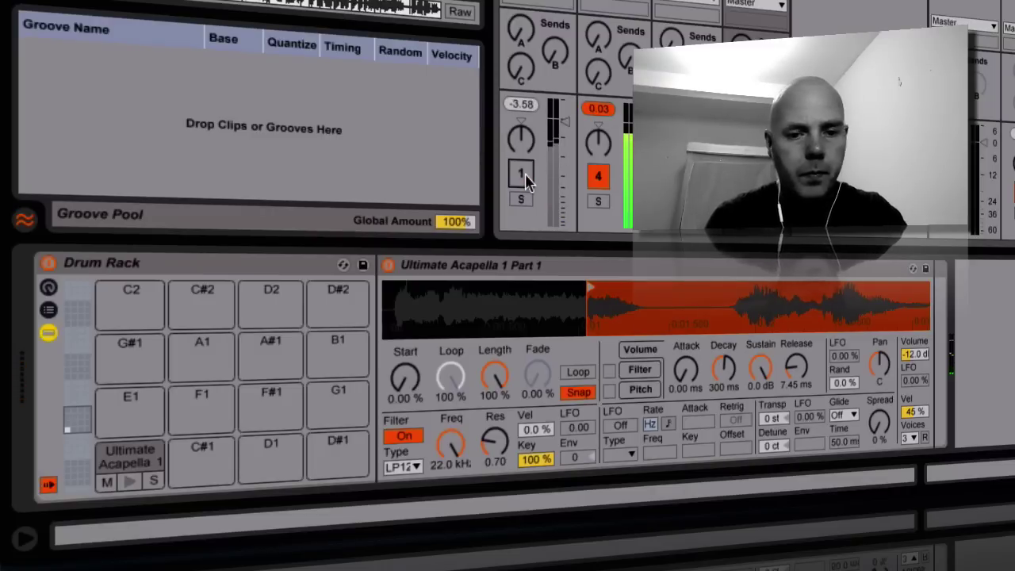
Step: Audition later start points in the C1 sample and set its start in the quiet gap before a later vocal phrase
{"action": "left_click_drag", "start_coordinate": [605, 287], "coordinate": [631, 289]}
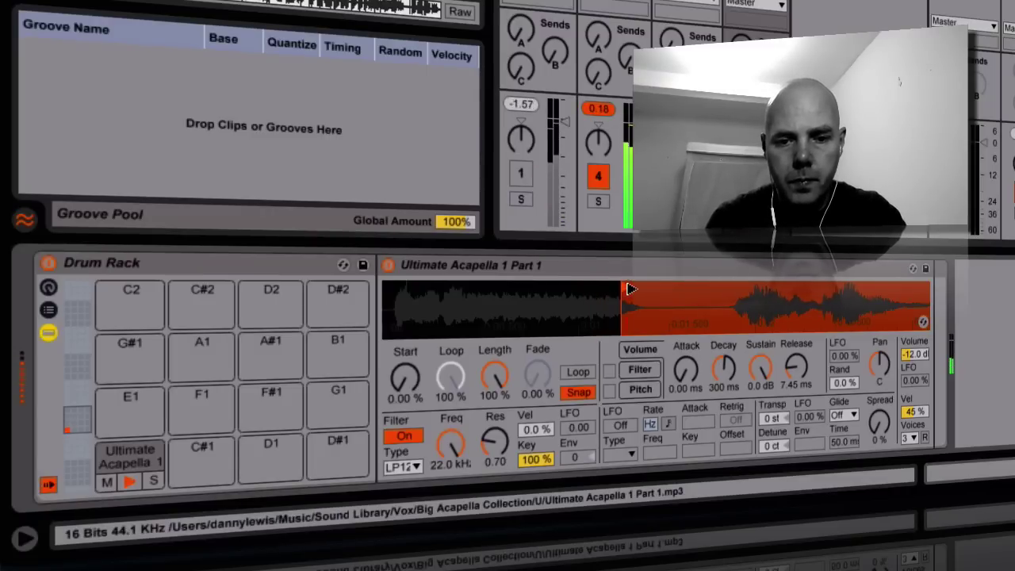
{"action": "mouse_move", "coordinate": [631, 290]}
{"action": "left_mouse_down"}
{"action": "mouse_move", "coordinate": [890, 297]}
{"action": "mouse_move", "coordinate": [625, 295]}
{"action": "mouse_move", "coordinate": [846, 302]}
{"action": "mouse_move", "coordinate": [777, 304]}
{"action": "left_mouse_up"}
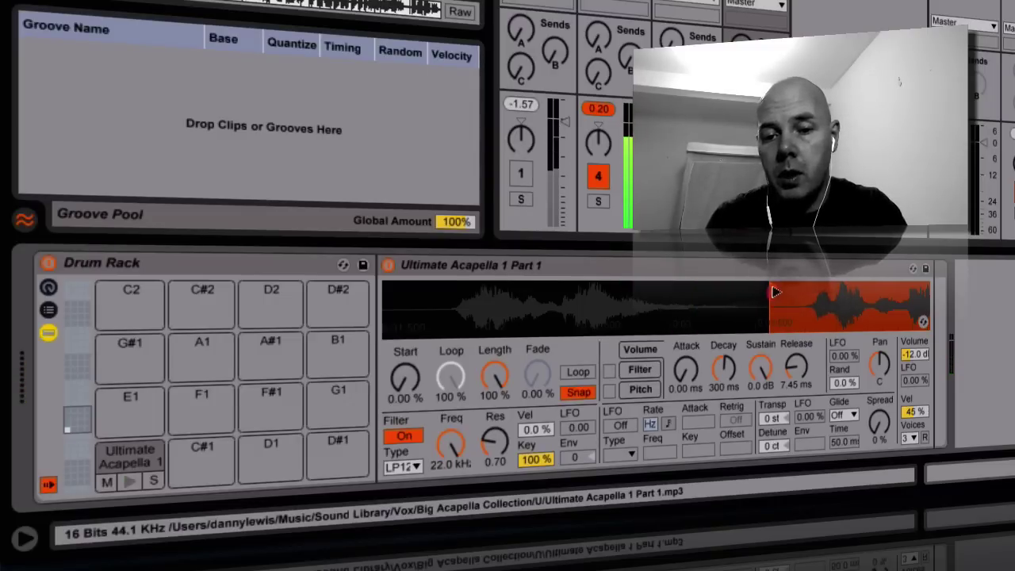
{"action": "mouse_move", "coordinate": [775, 292]}
{"action": "left_mouse_down"}
{"action": "mouse_move", "coordinate": [938, 315]}
{"action": "mouse_move", "coordinate": [843, 299]}
{"action": "mouse_move", "coordinate": [653, 308]}
{"action": "mouse_move", "coordinate": [697, 318]}
{"action": "left_mouse_up"}
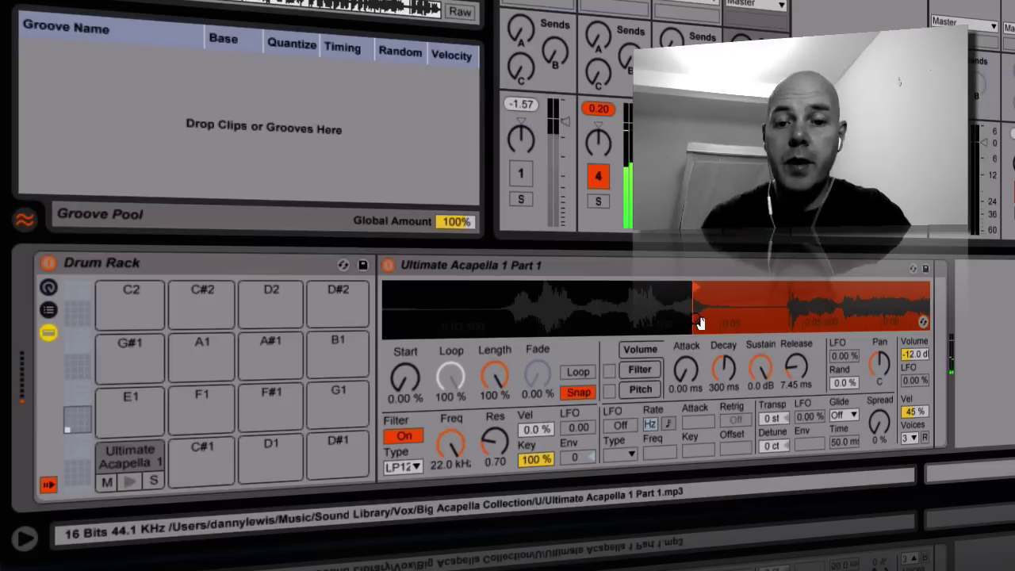
Step: Try transposing the C1 sample up by a semitone against the music and return the transposition to 0 st
{"action": "left_click", "coordinate": [771, 418]}
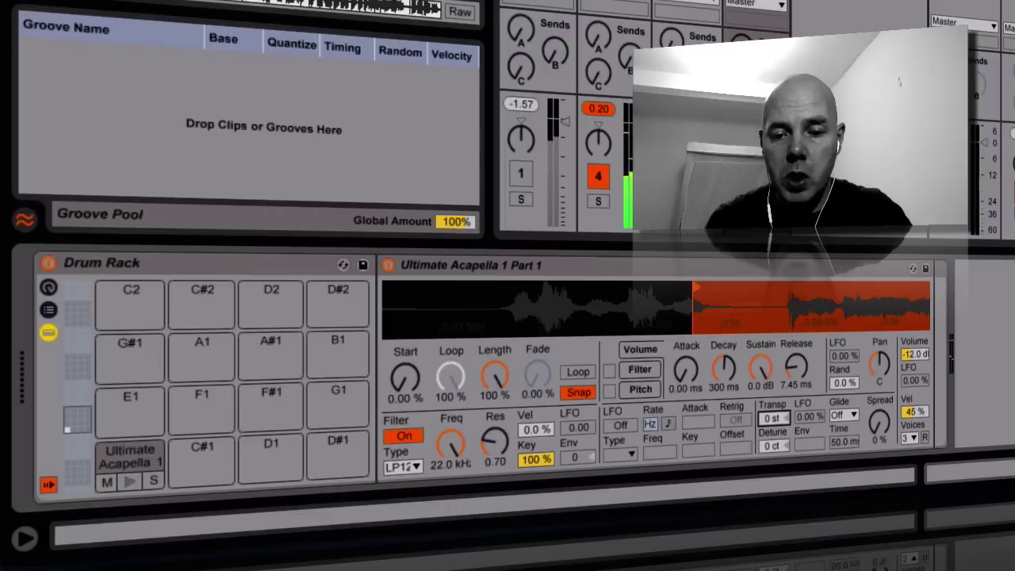
{"action": "key", "text": "Up"}
{"action": "key", "text": "Up"}
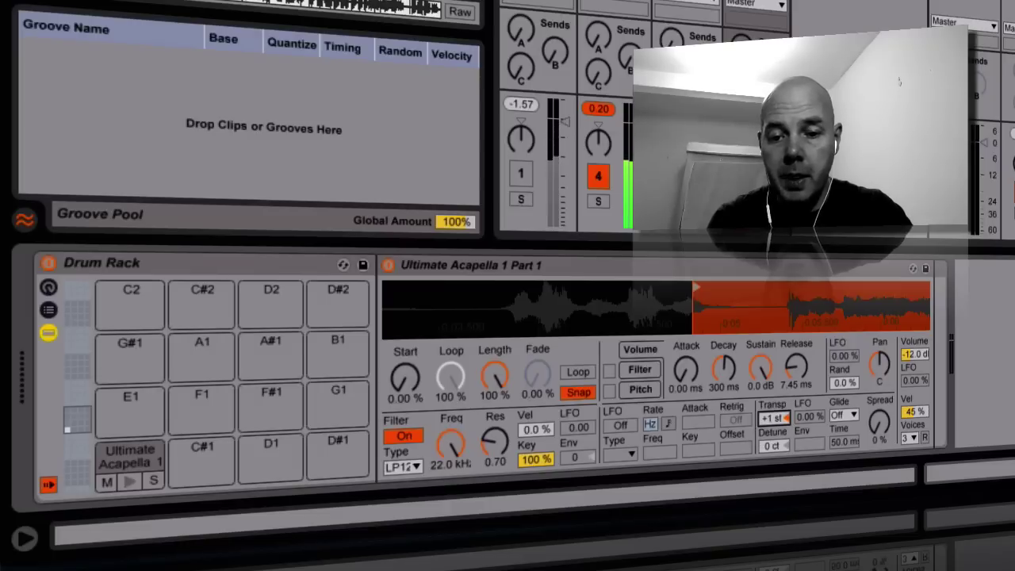
{"action": "left_click_drag", "start_coordinate": [774, 419], "coordinate": [774, 424]}
Step: Move the C1 sample's start point further along, into the second half of the following vocal phrase
{"action": "mouse_move", "coordinate": [695, 285]}
{"action": "left_mouse_down"}
{"action": "mouse_move", "coordinate": [822, 279]}
{"action": "mouse_move", "coordinate": [889, 292]}
{"action": "left_mouse_up"}
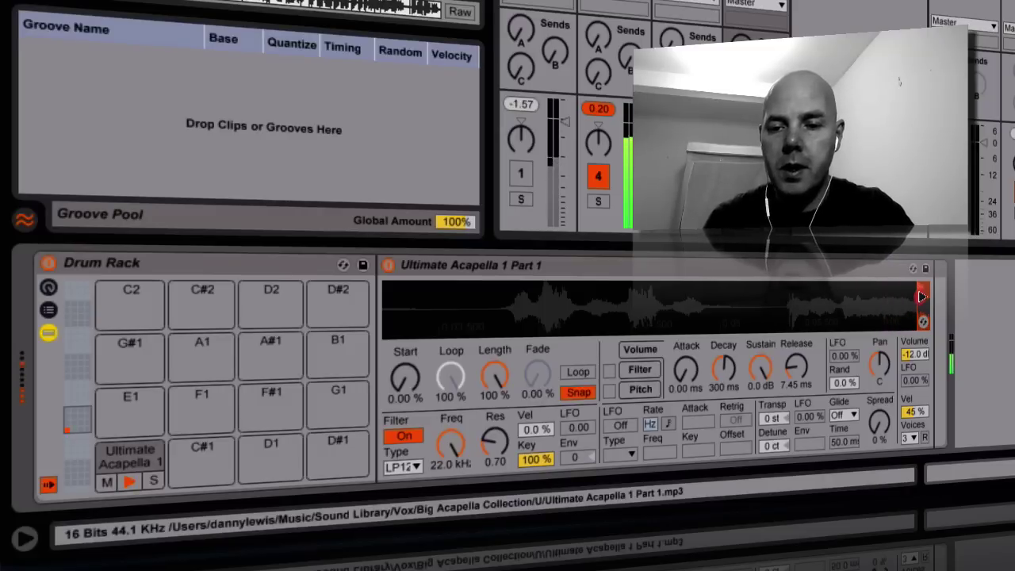
{"action": "left_click_drag", "start_coordinate": [890, 291], "coordinate": [833, 292]}
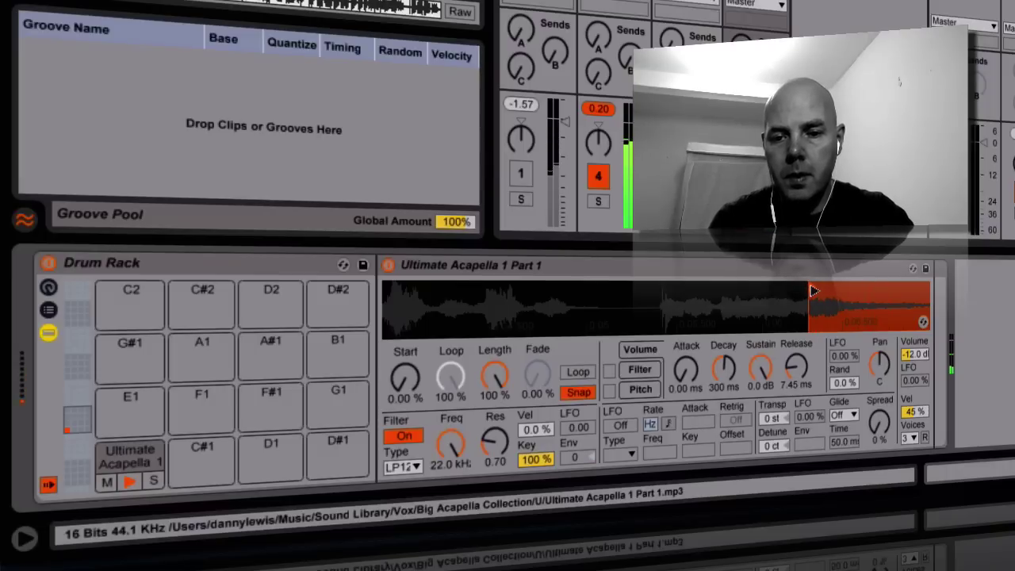
{"action": "left_click_drag", "start_coordinate": [826, 291], "coordinate": [840, 295]}
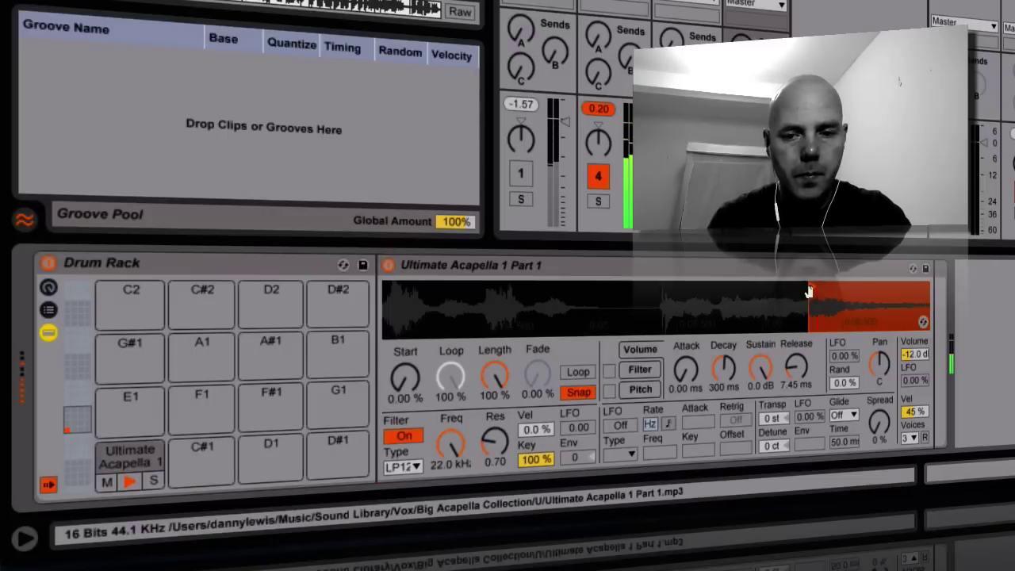
{"action": "mouse_move", "coordinate": [809, 291]}
{"action": "left_mouse_down"}
{"action": "mouse_move", "coordinate": [909, 290]}
{"action": "mouse_move", "coordinate": [572, 294]}
{"action": "mouse_move", "coordinate": [680, 295]}
{"action": "mouse_move", "coordinate": [760, 274]}
{"action": "mouse_move", "coordinate": [793, 293]}
{"action": "left_mouse_up"}
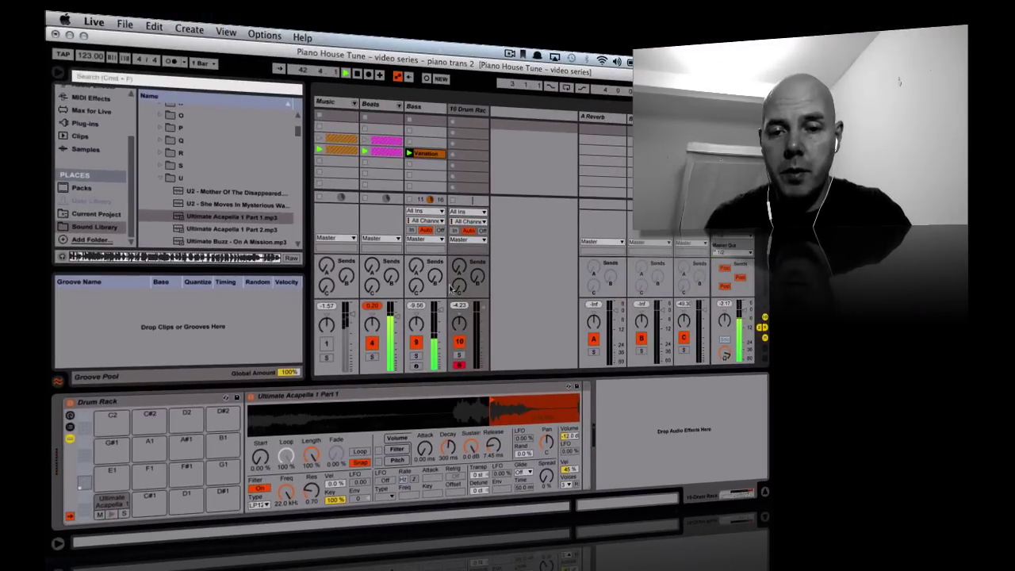
Step: Raise the Drum Rack track's send to the Convolution Reverb return to about -17.8 dB and record a vocal clip beside the Variation clip
{"action": "mouse_move", "coordinate": [456, 284]}
{"action": "left_mouse_down"}
{"action": "mouse_move", "coordinate": [456, 272]}
{"action": "mouse_move", "coordinate": [454, 291]}
{"action": "left_mouse_up"}
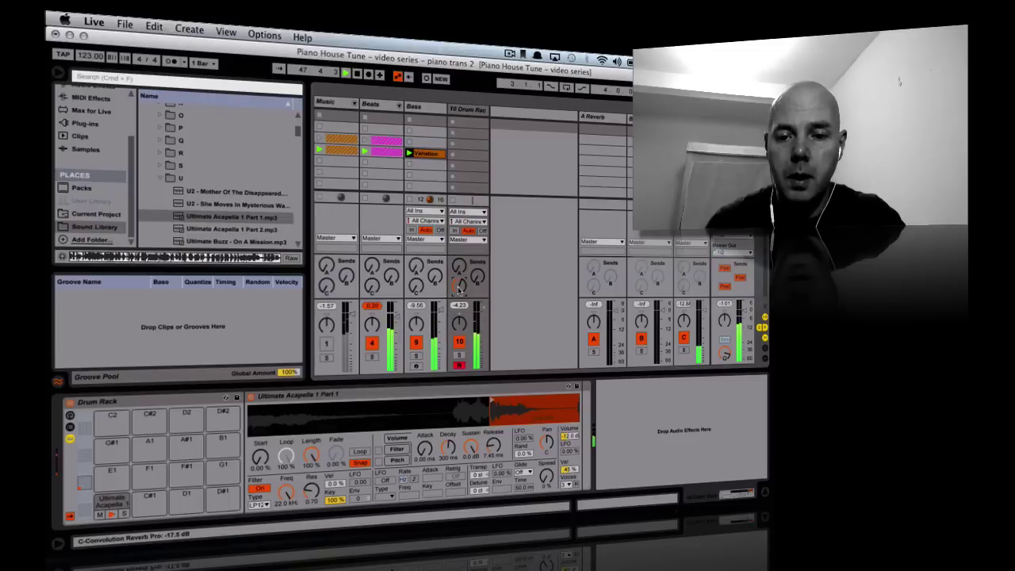
{"action": "left_click", "coordinate": [452, 155]}
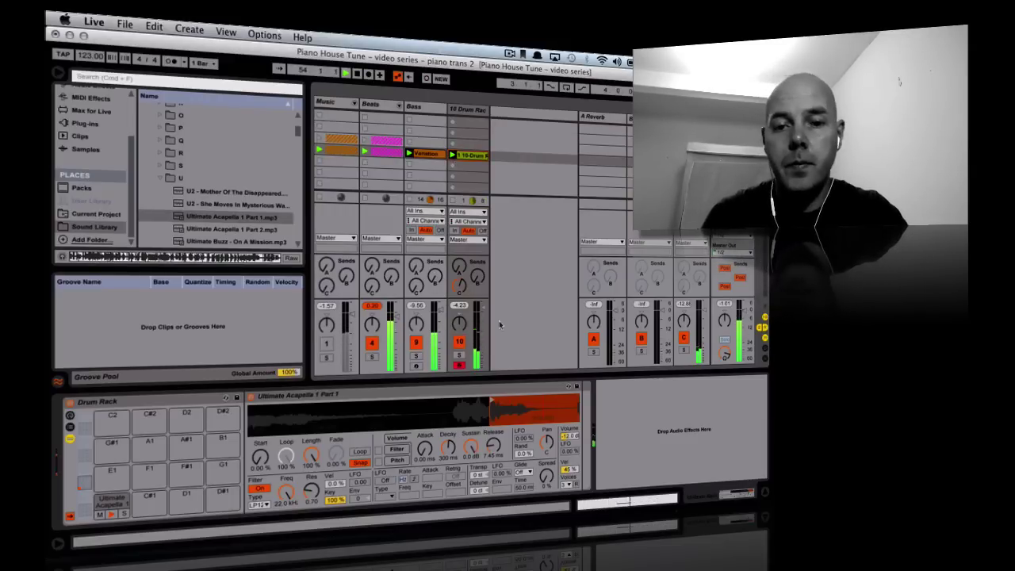
{"action": "left_click_drag", "start_coordinate": [482, 311], "coordinate": [482, 314]}
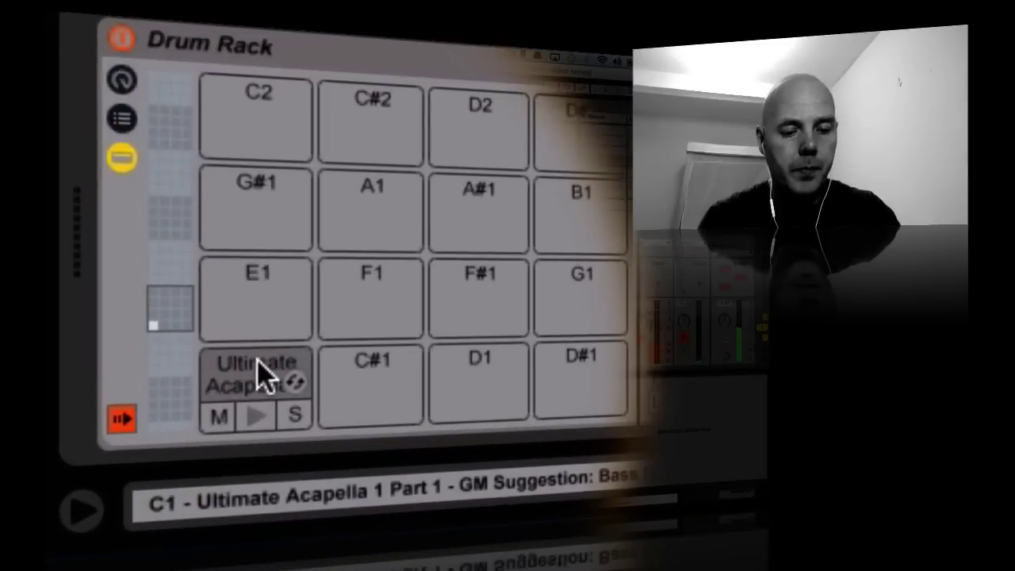
Step: Duplicate the Ultimate Acapella 1 pad onto the C#1 pad and show the copy's sample settings
{"action": "left_click", "coordinate": [113, 496]}
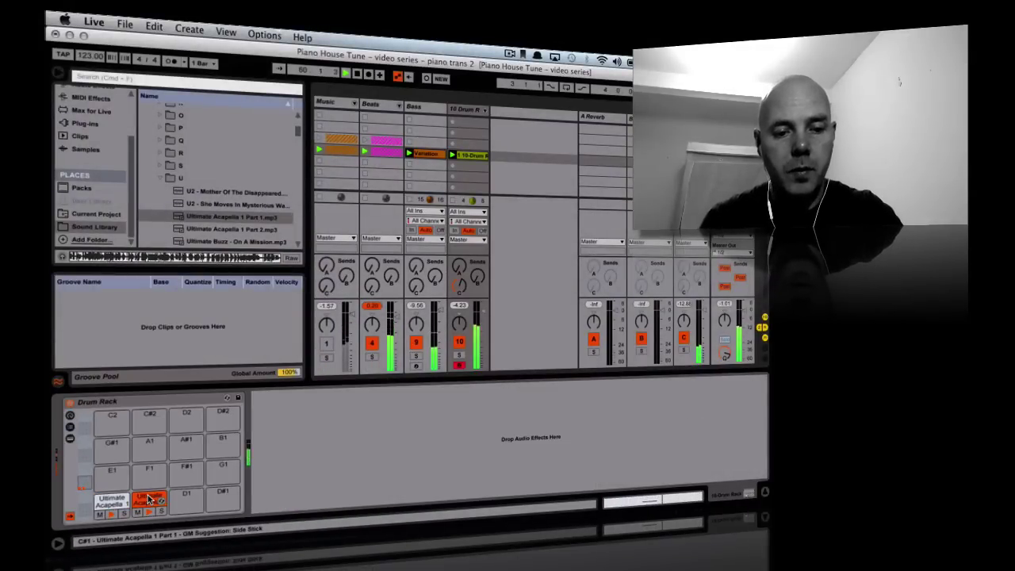
{"action": "left_click", "coordinate": [147, 500]}
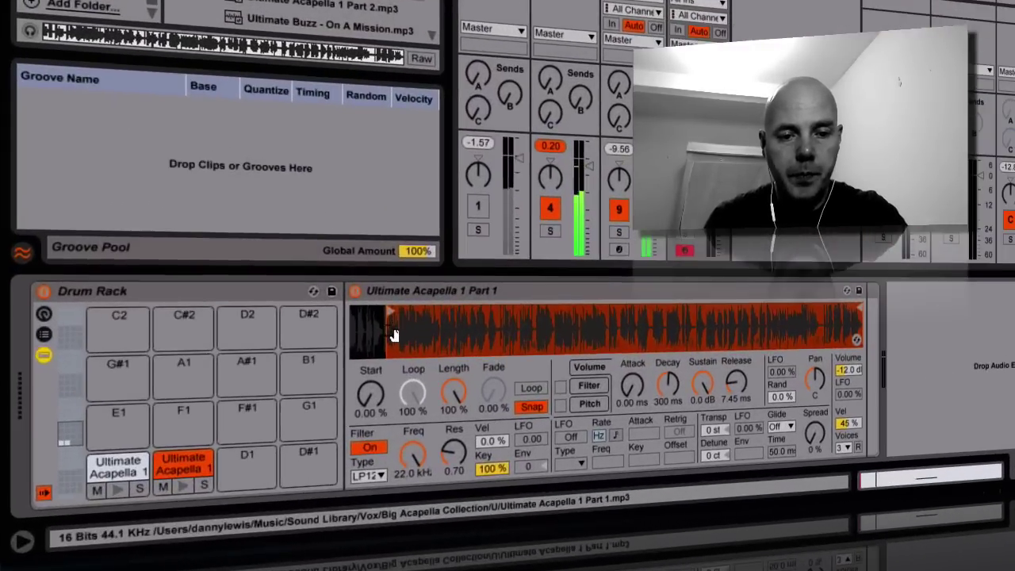
Step: Move the C#1 sample's start point to a much later vocal phrase and set its release to 10.6 ms
{"action": "mouse_move", "coordinate": [394, 335]}
{"action": "left_mouse_down"}
{"action": "mouse_move", "coordinate": [488, 331]}
{"action": "mouse_move", "coordinate": [462, 316]}
{"action": "mouse_move", "coordinate": [553, 314]}
{"action": "left_mouse_up"}
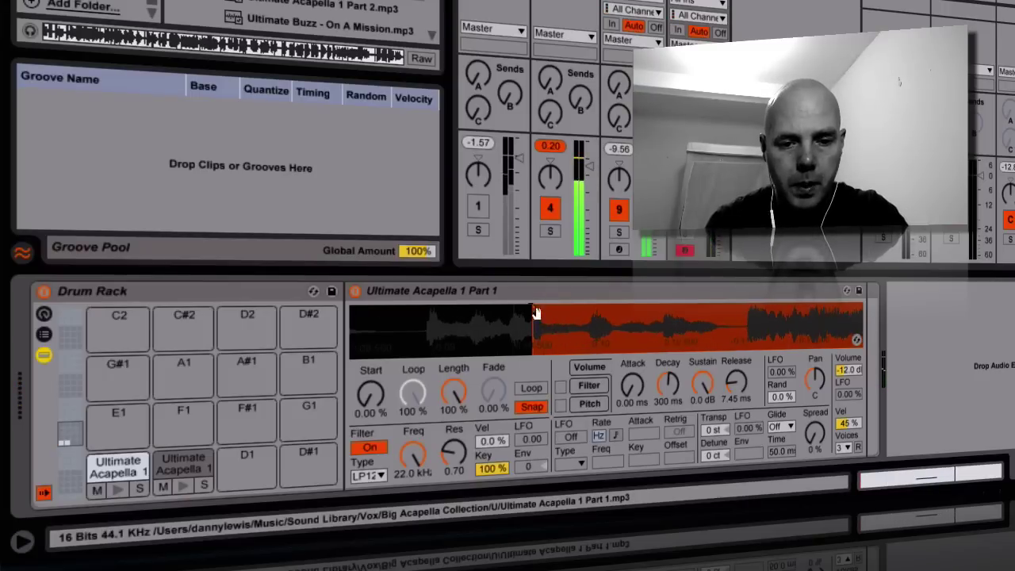
{"action": "left_click_drag", "start_coordinate": [540, 314], "coordinate": [604, 317]}
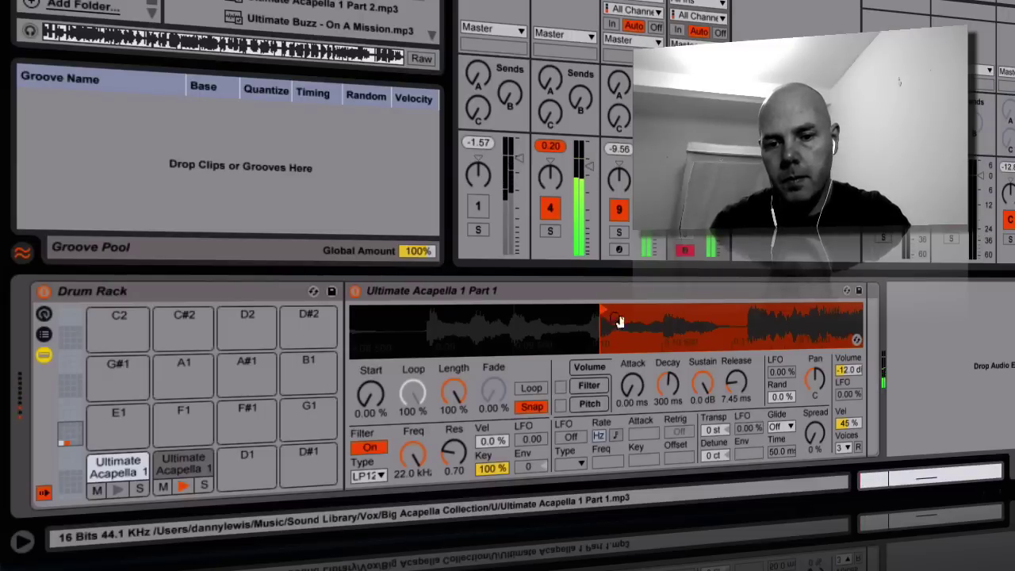
{"action": "mouse_move", "coordinate": [736, 383]}
{"action": "left_mouse_down"}
{"action": "mouse_move", "coordinate": [736, 369]}
{"action": "mouse_move", "coordinate": [732, 386]}
{"action": "left_mouse_up"}
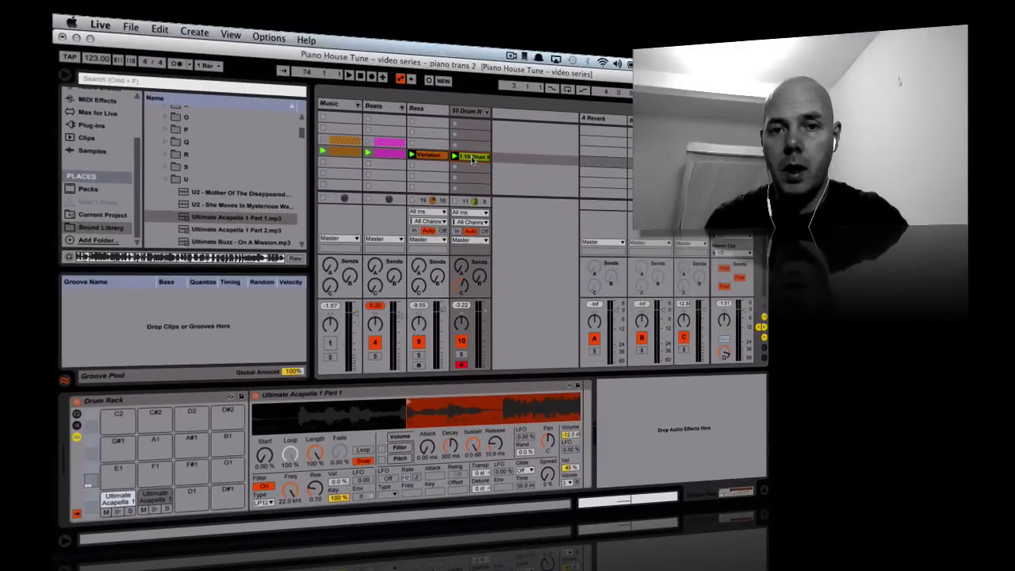
Step: Show the notes of the recorded Drum Rack clip and play it back with the other tracks
{"action": "left_click", "coordinate": [429, 81]}
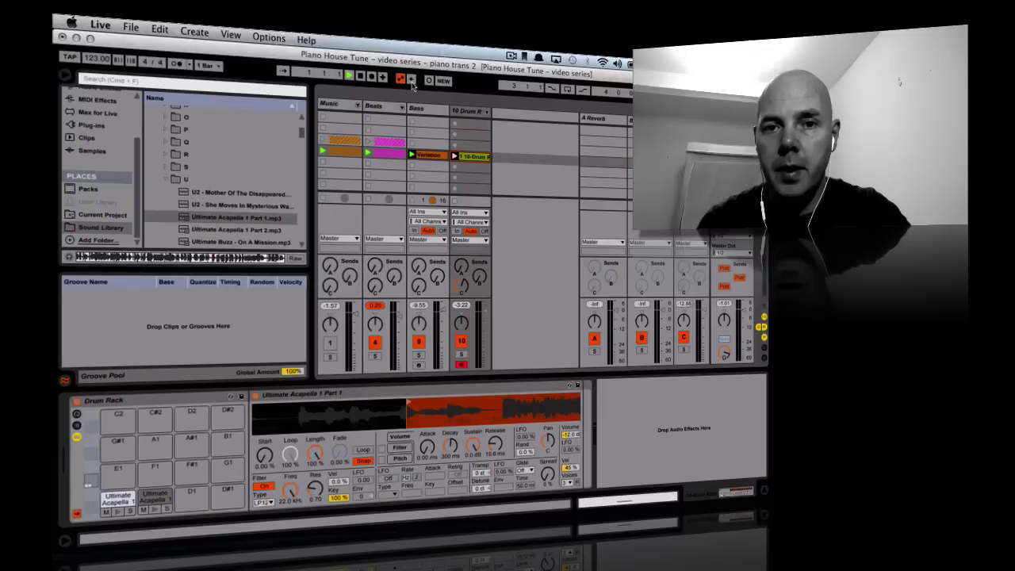
{"action": "double_click", "coordinate": [464, 156]}
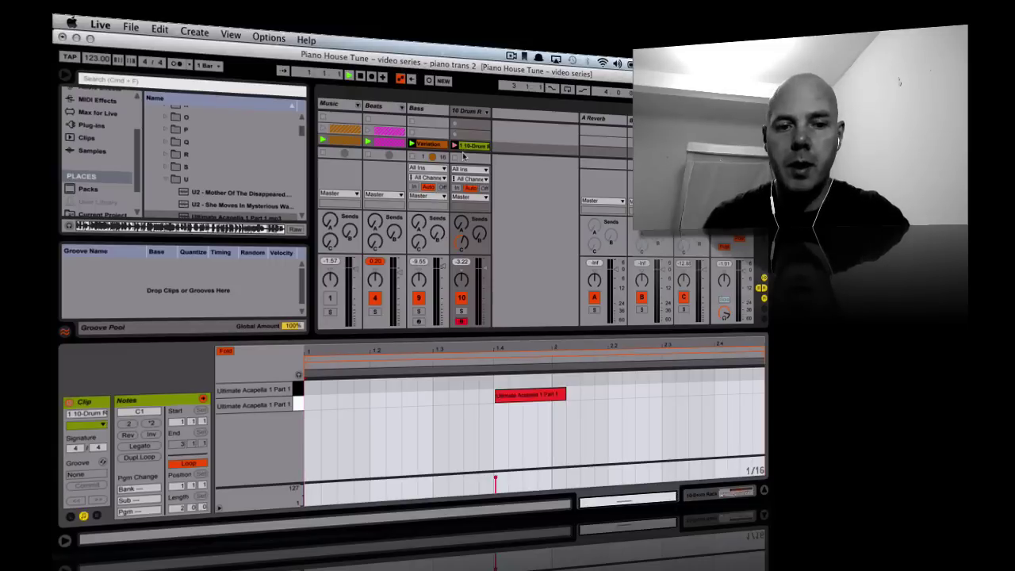
{"action": "key", "text": "space"}
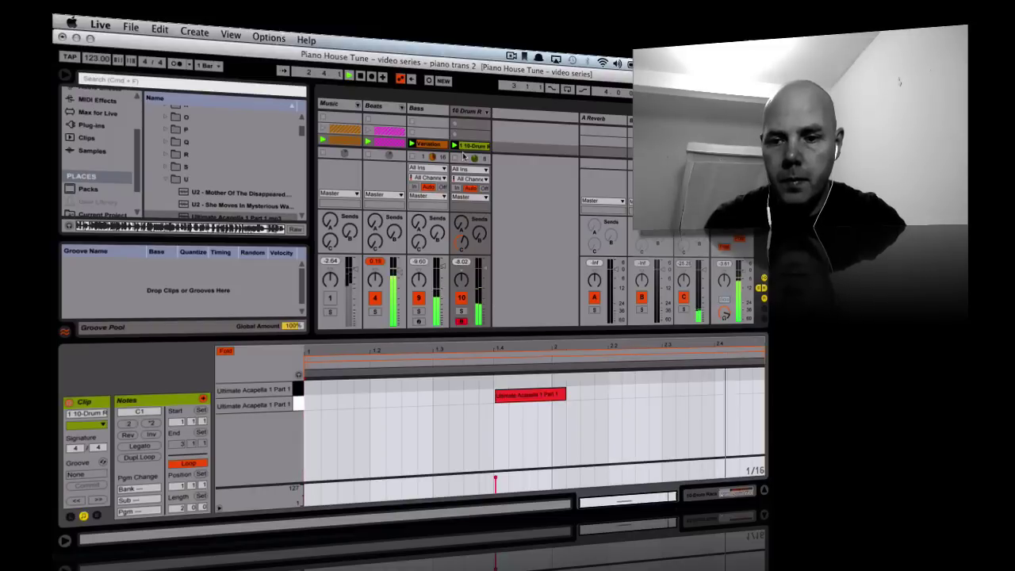
{"action": "left_click", "coordinate": [411, 79]}
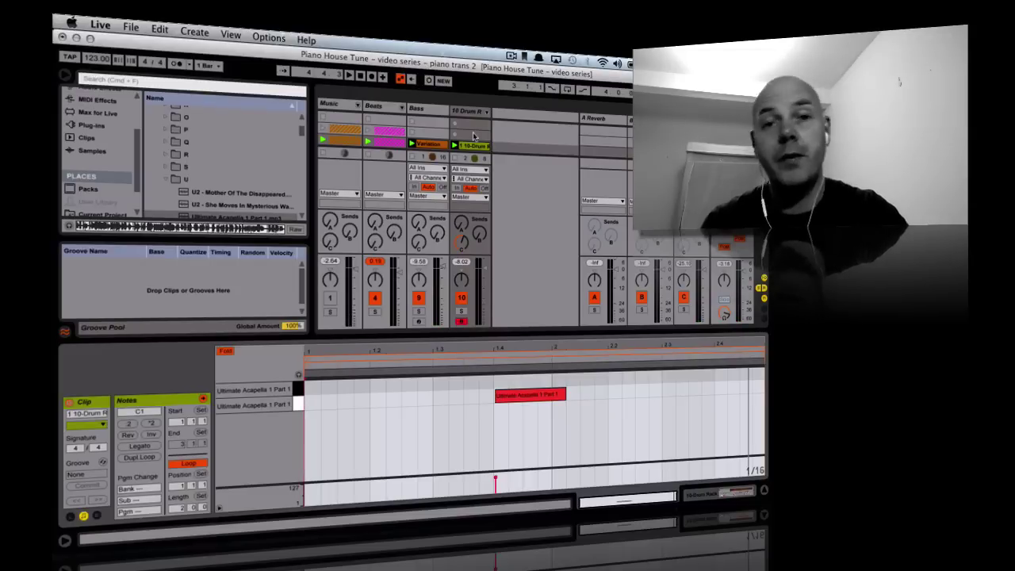
Step: Unfold the Drum Rack track in the mixer into its separate C1 and C#1 acapella chains
{"action": "scroll", "coordinate": [474, 137], "scroll_direction": "down", "scroll_amount": 1}
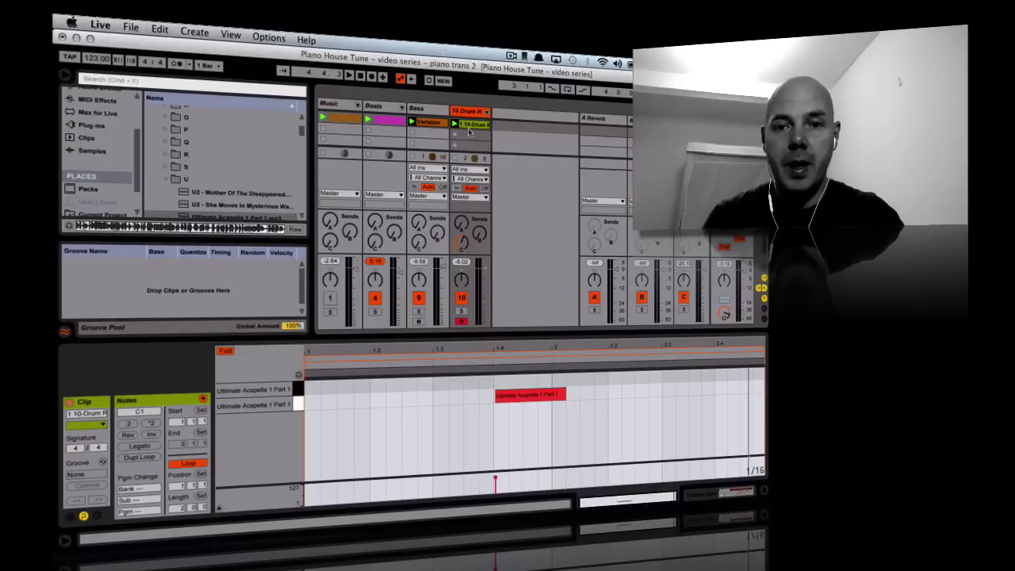
{"action": "left_click", "coordinate": [487, 113]}
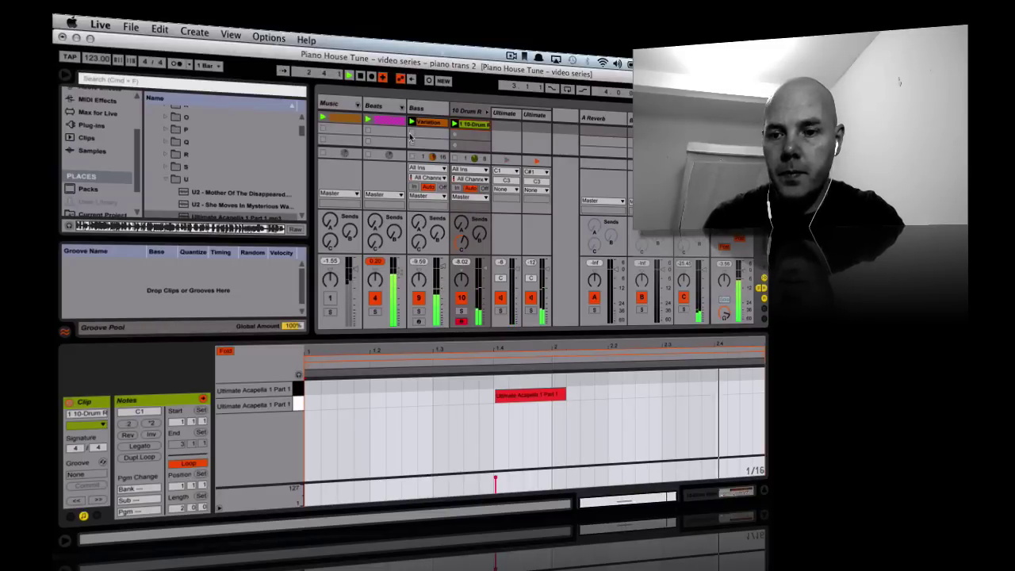
{"action": "left_click", "coordinate": [158, 28]}
{"action": "mouse_move", "coordinate": [181, 34]}
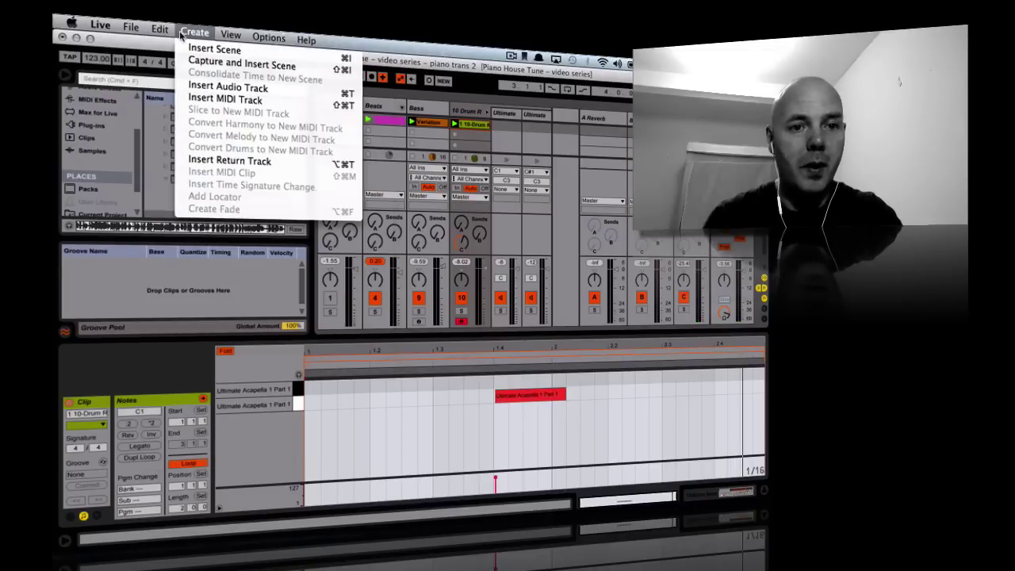
{"action": "mouse_move", "coordinate": [226, 33]}
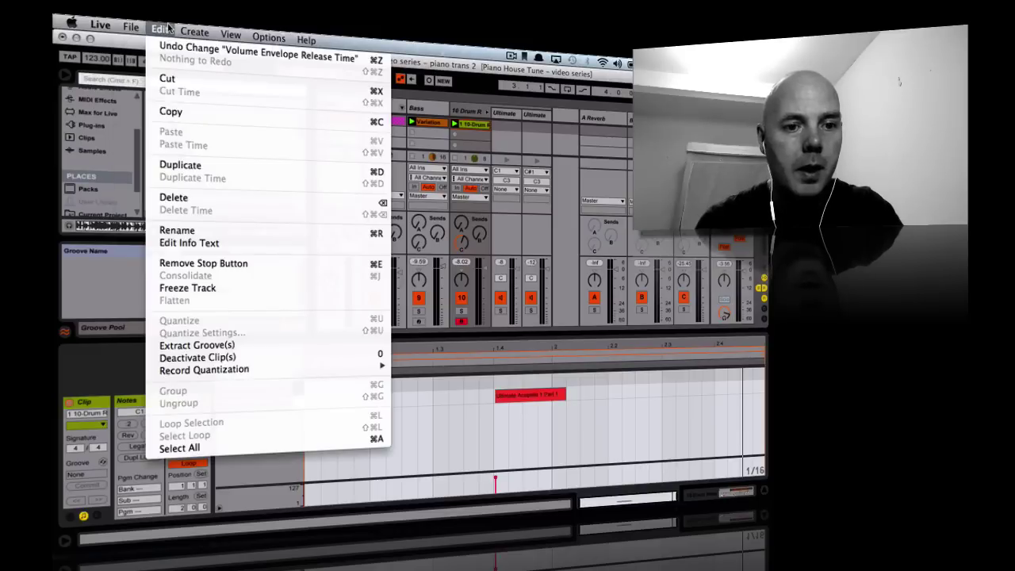
{"action": "left_click", "coordinate": [484, 63]}
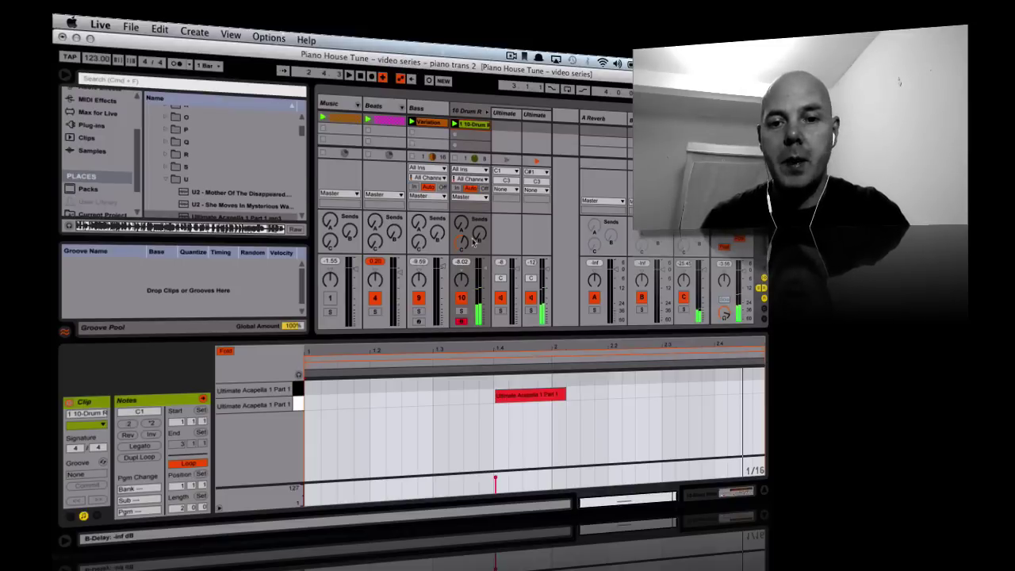
Step: Stop playback, duplicate the Ultimate Acapella 1 sample onto the Drum Rack's D1 pad and show the copy's sample settings
{"action": "left_click", "coordinate": [471, 112]}
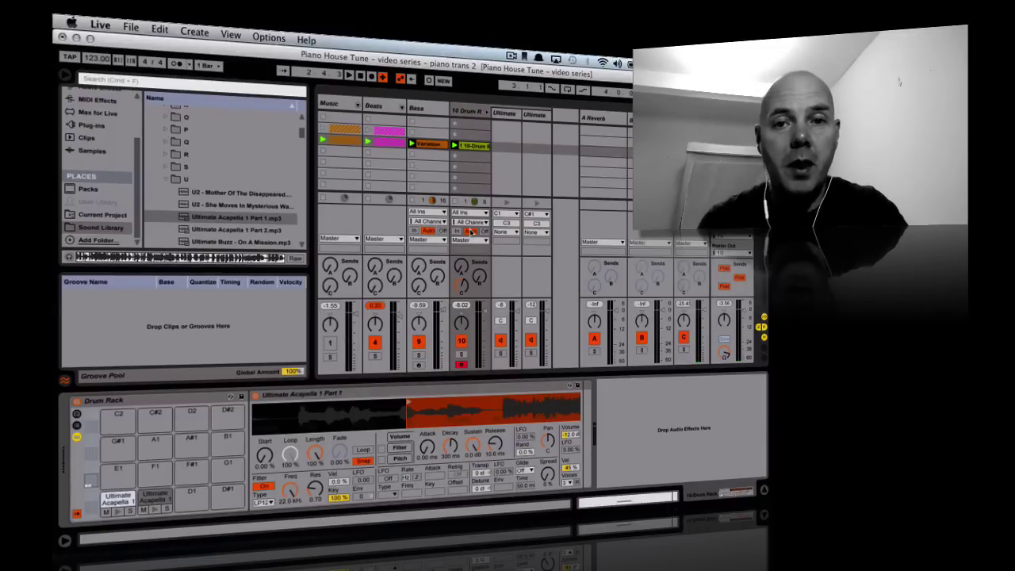
{"action": "key", "text": "space"}
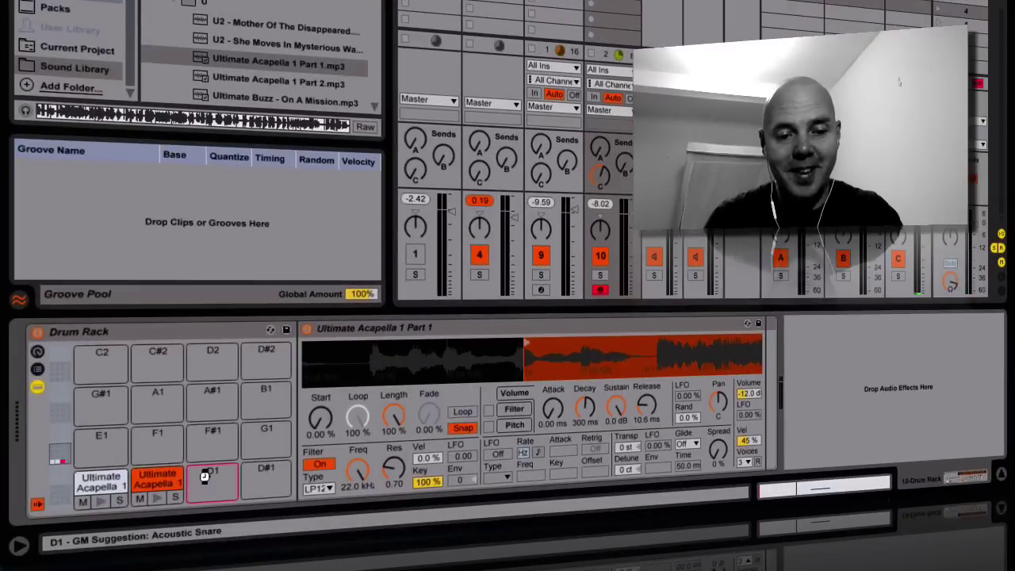
{"action": "left_click_drag", "start_coordinate": [205, 476], "coordinate": [206, 481]}
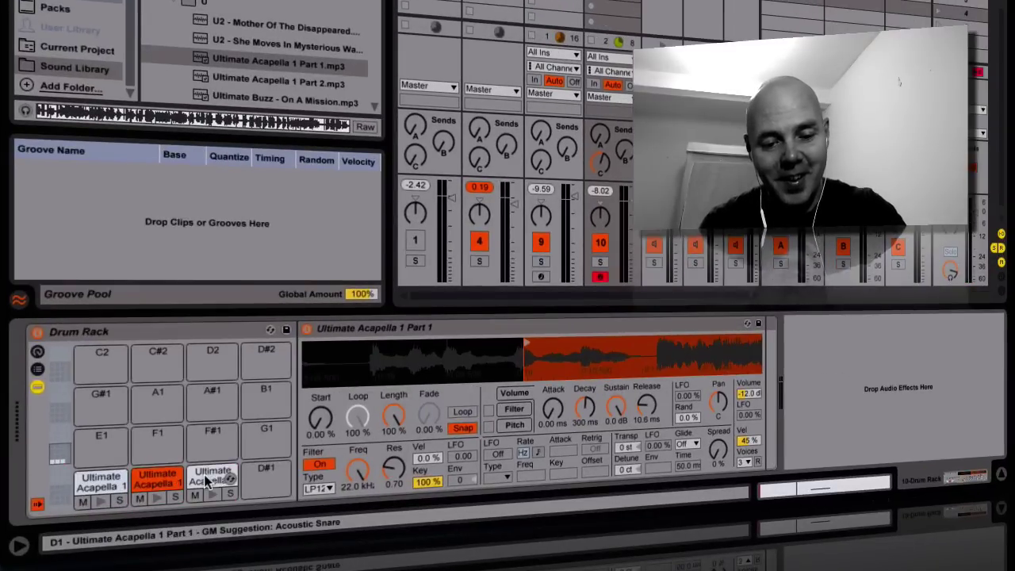
{"action": "left_click", "coordinate": [208, 481]}
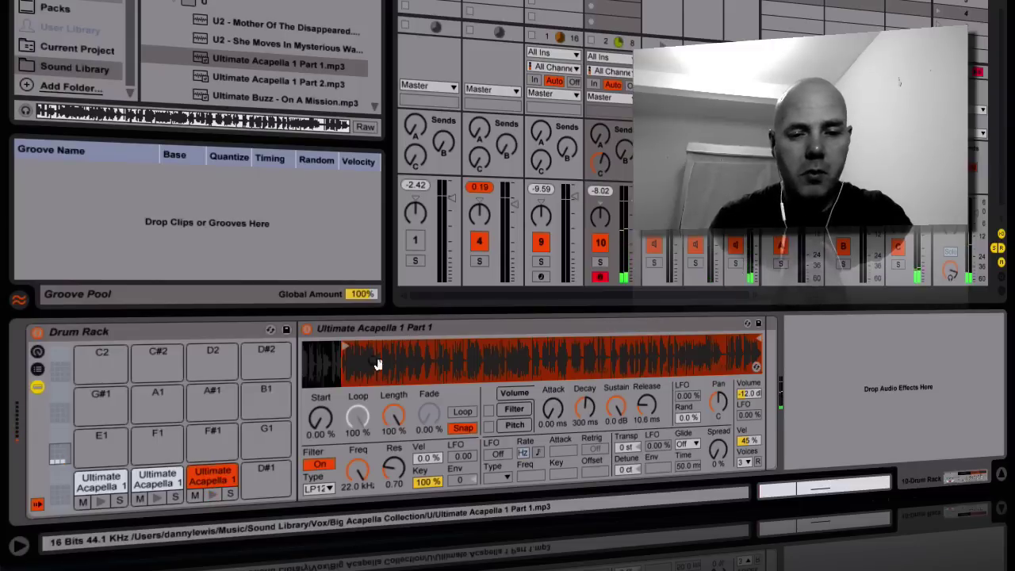
Step: Move the D1 sample's start point to a later vocal phrase while auditioning it against the other tracks
{"action": "mouse_move", "coordinate": [402, 342]}
{"action": "left_mouse_down"}
{"action": "mouse_move", "coordinate": [400, 364]}
{"action": "mouse_move", "coordinate": [406, 345]}
{"action": "mouse_move", "coordinate": [447, 348]}
{"action": "left_mouse_up"}
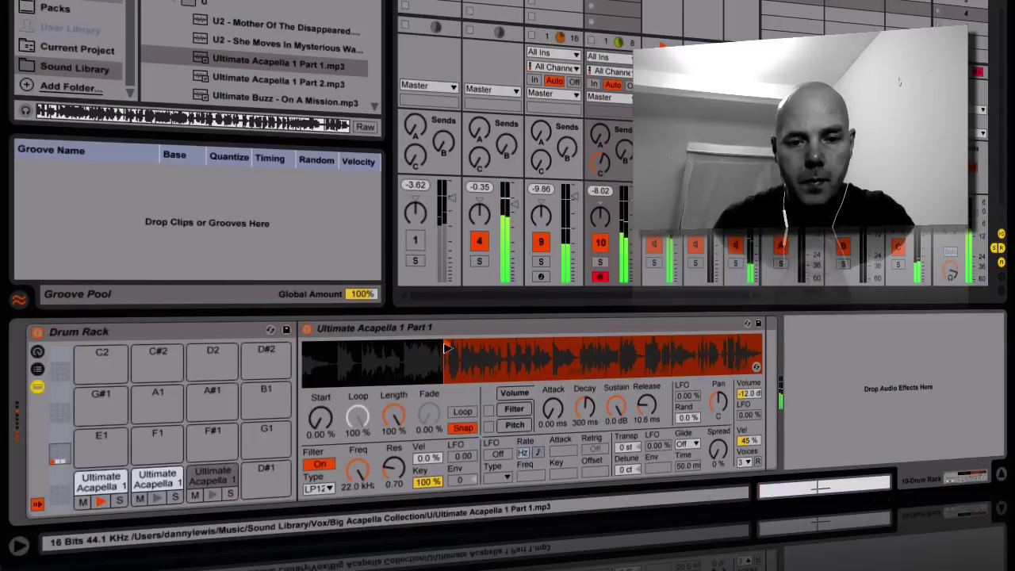
{"action": "mouse_move", "coordinate": [446, 348]}
{"action": "left_mouse_down"}
{"action": "mouse_move", "coordinate": [462, 348]}
{"action": "mouse_move", "coordinate": [409, 360]}
{"action": "mouse_move", "coordinate": [433, 348]}
{"action": "mouse_move", "coordinate": [547, 358]}
{"action": "mouse_move", "coordinate": [594, 343]}
{"action": "left_mouse_up"}
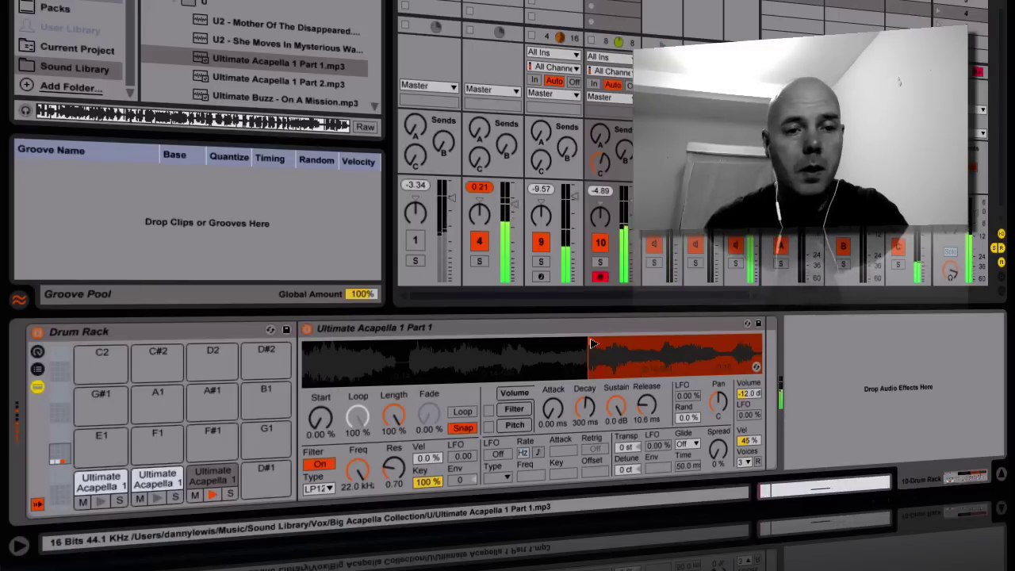
Step: Find Ping Pong Delay among the audio effects, then raise the Drum Rack track's send B to feed the Delay return
{"action": "scroll", "coordinate": [71, 47], "scroll_direction": "up", "scroll_amount": 3}
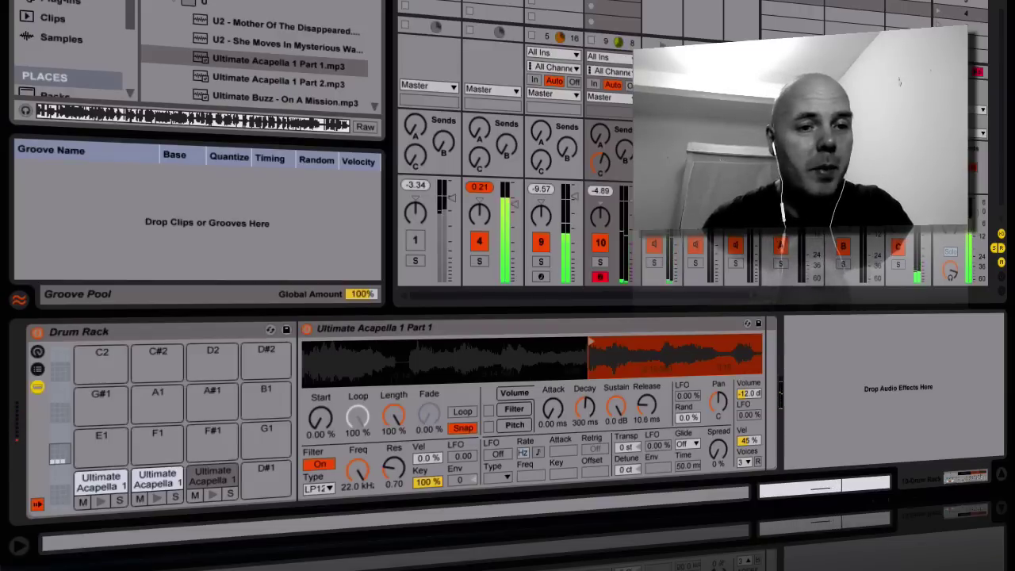
{"action": "scroll", "coordinate": [215, 53], "scroll_direction": "down", "scroll_amount": 6}
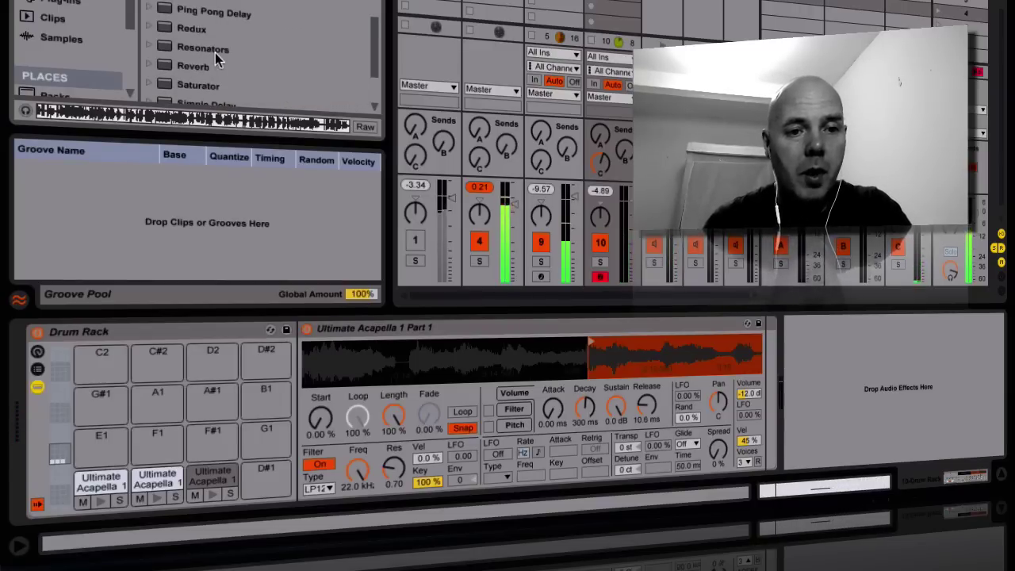
{"action": "left_click", "coordinate": [201, 14]}
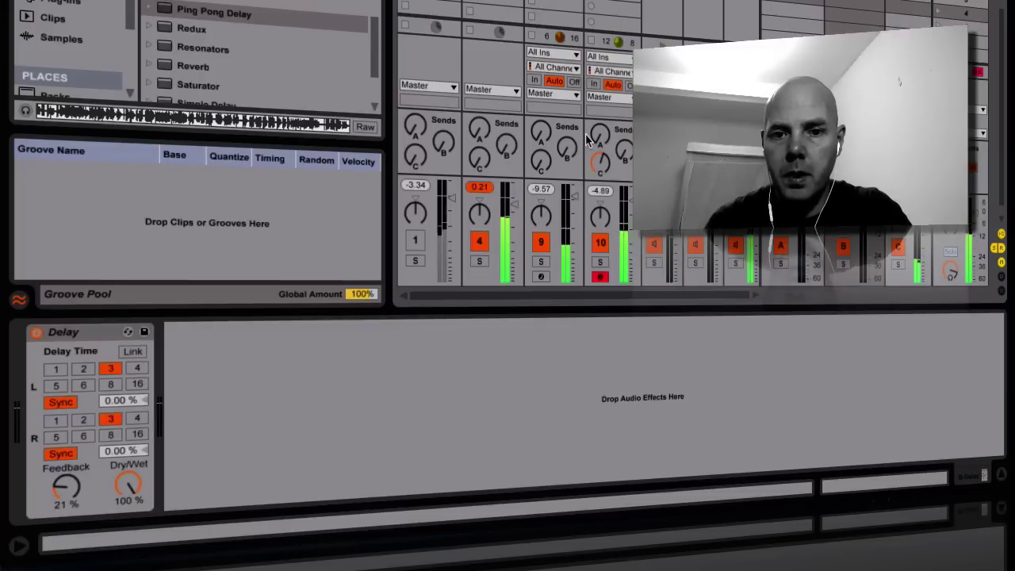
{"action": "mouse_move", "coordinate": [624, 153]}
{"action": "left_mouse_down"}
{"action": "mouse_move", "coordinate": [625, 130]}
{"action": "mouse_move", "coordinate": [625, 157]}
{"action": "left_mouse_up"}
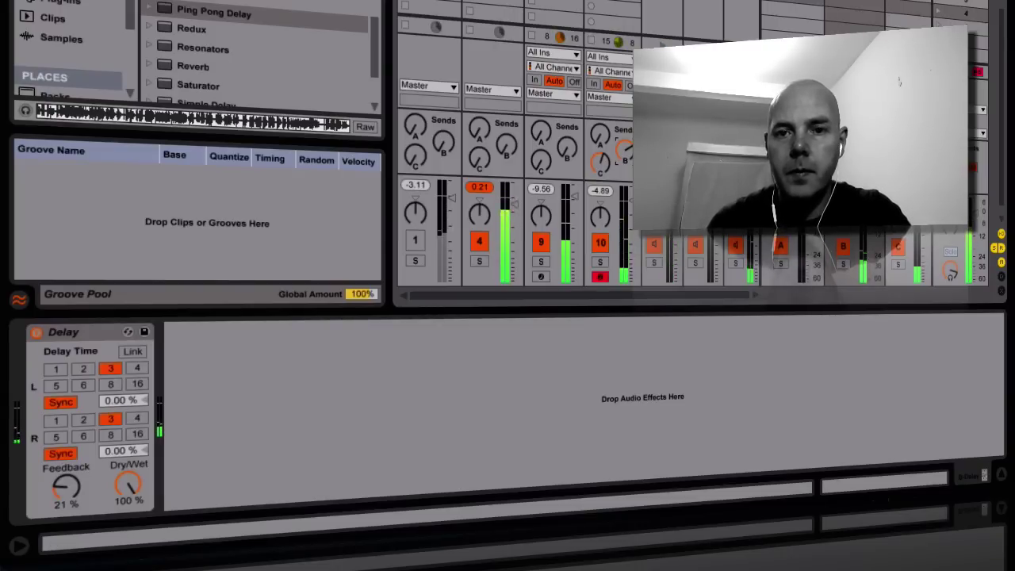
{"action": "left_click", "coordinate": [698, 159]}
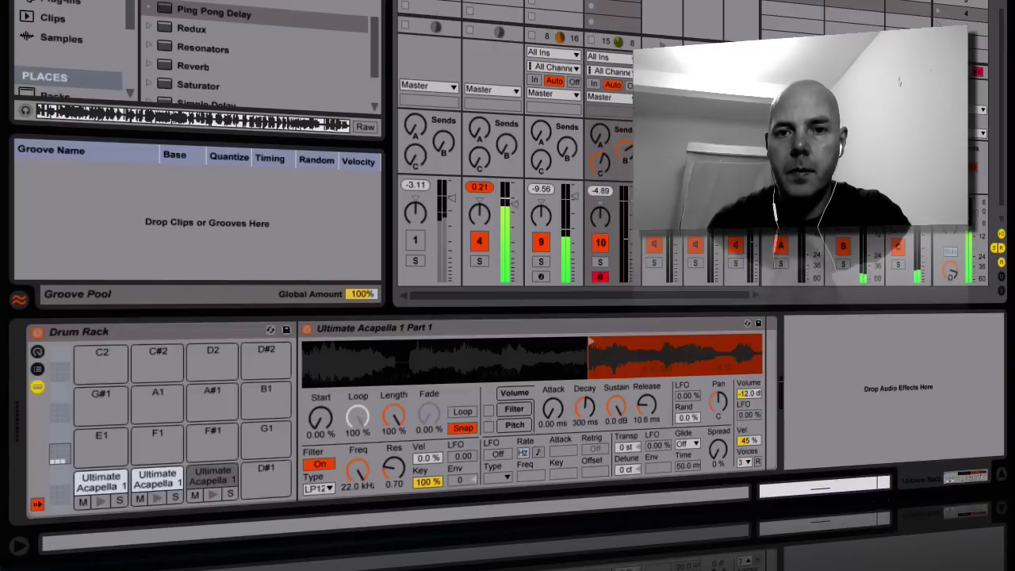
Step: Refine the start point of the D1 pad's acapella slice, auditioning it on its own with playback stopped
{"action": "left_click", "coordinate": [223, 469]}
{"action": "left_click", "coordinate": [293, 446]}
{"action": "left_click", "coordinate": [224, 468]}
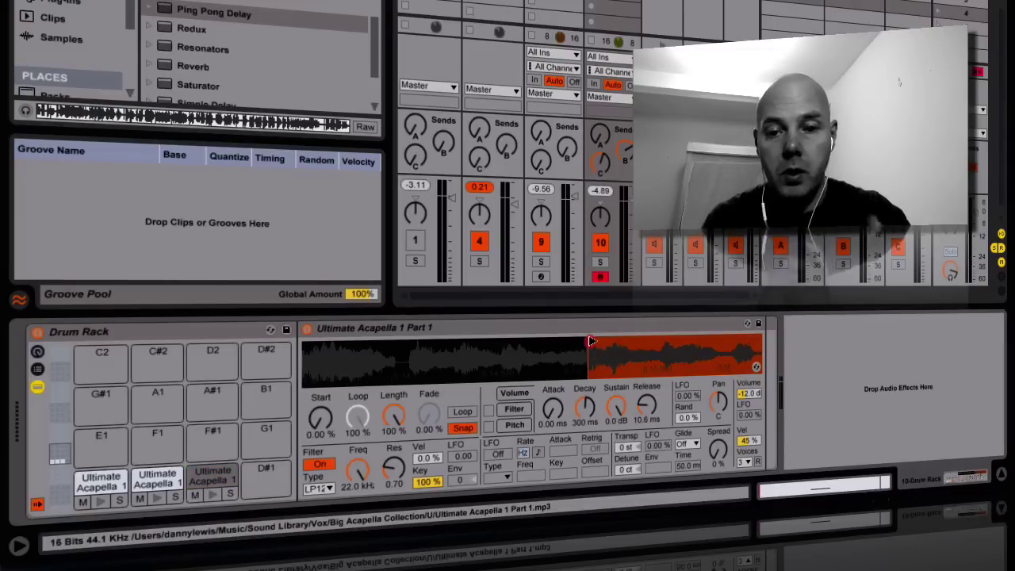
{"action": "mouse_move", "coordinate": [591, 341]}
{"action": "left_mouse_down"}
{"action": "mouse_move", "coordinate": [669, 340]}
{"action": "mouse_move", "coordinate": [361, 344]}
{"action": "left_mouse_up"}
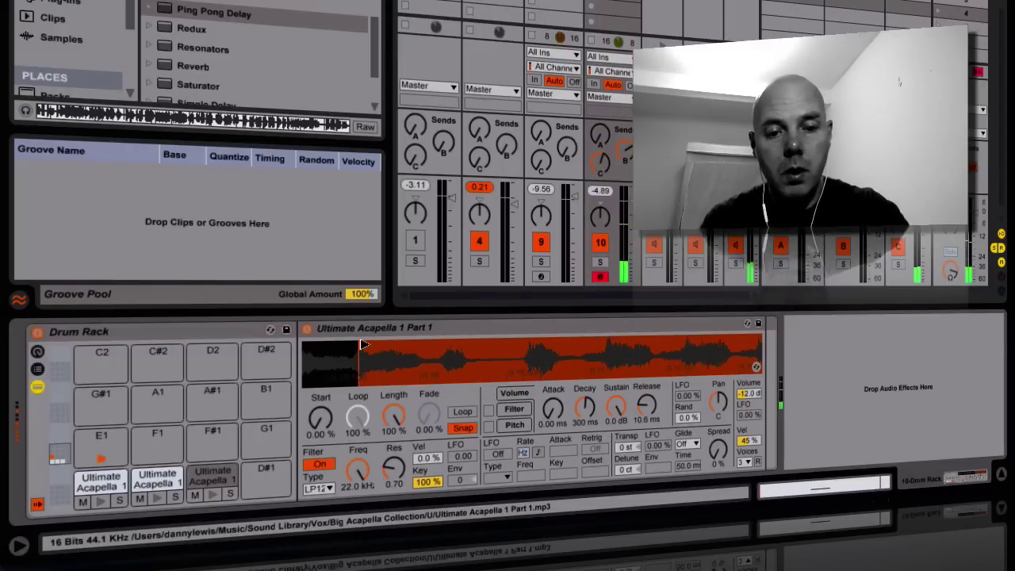
{"action": "key", "text": "Delete"}
{"action": "key", "text": "ctrl+z"}
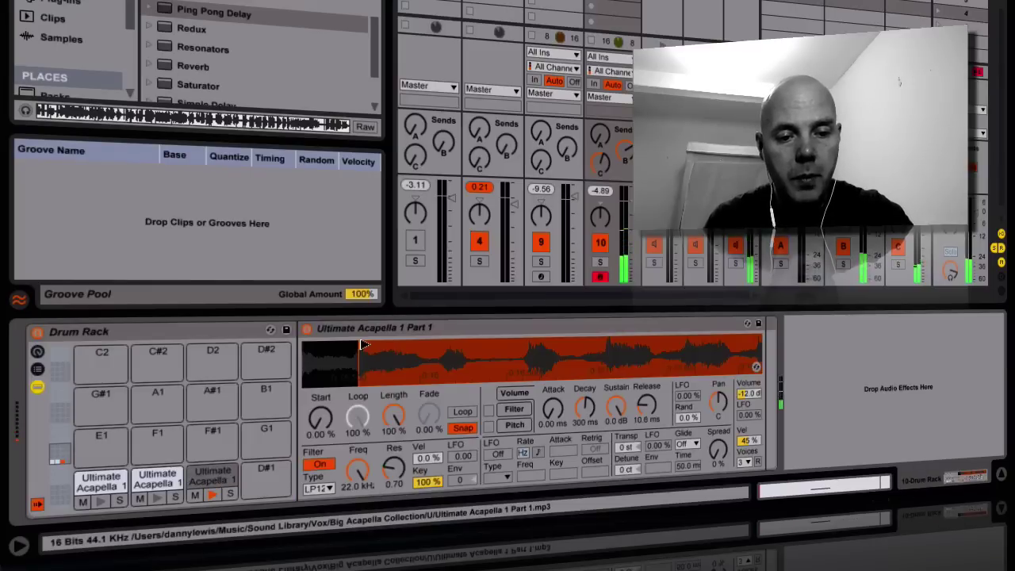
{"action": "left_click_drag", "start_coordinate": [394, 351], "coordinate": [457, 357]}
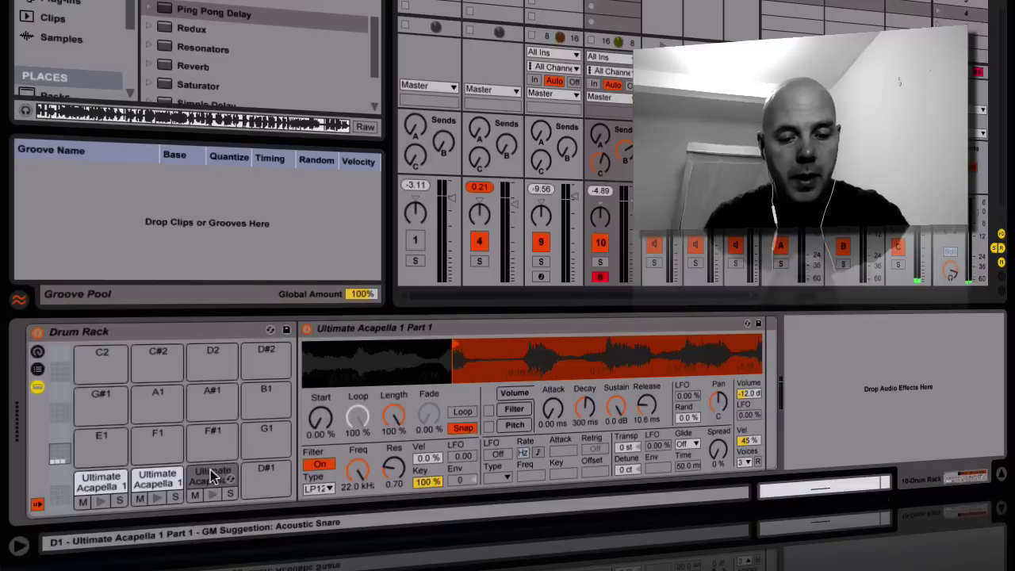
Step: Duplicate the D1 acapella pad onto the D#1 pad and move the copy's sample start point to another vocal phrase
{"action": "left_click_drag", "start_coordinate": [213, 475], "coordinate": [276, 474]}
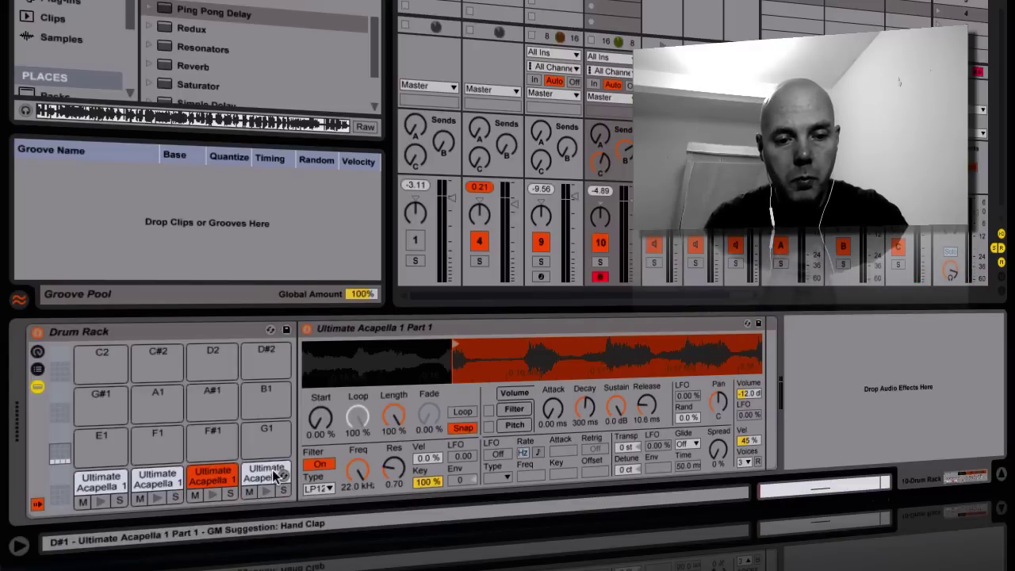
{"action": "left_click", "coordinate": [276, 475]}
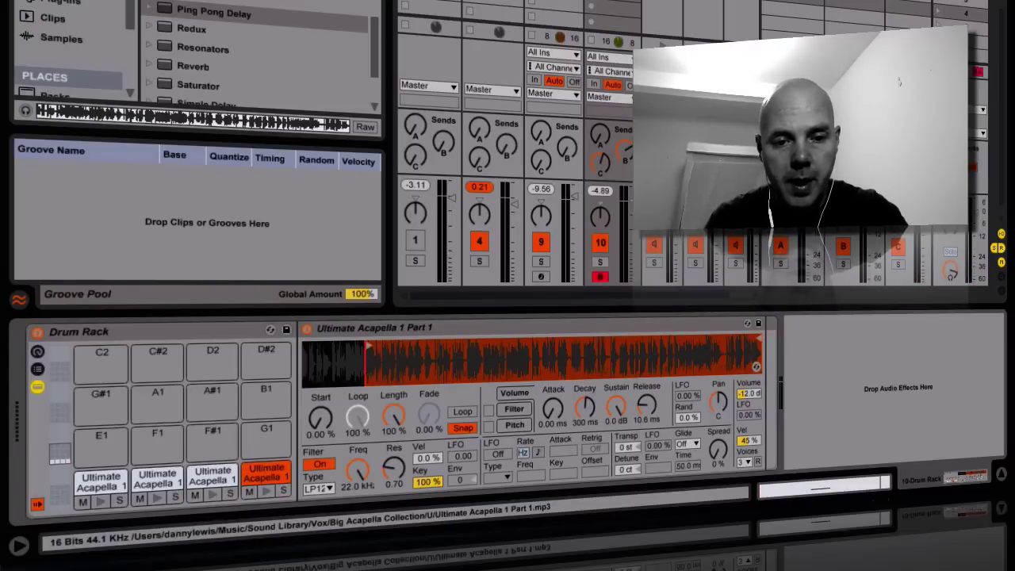
{"action": "left_click", "coordinate": [378, 349]}
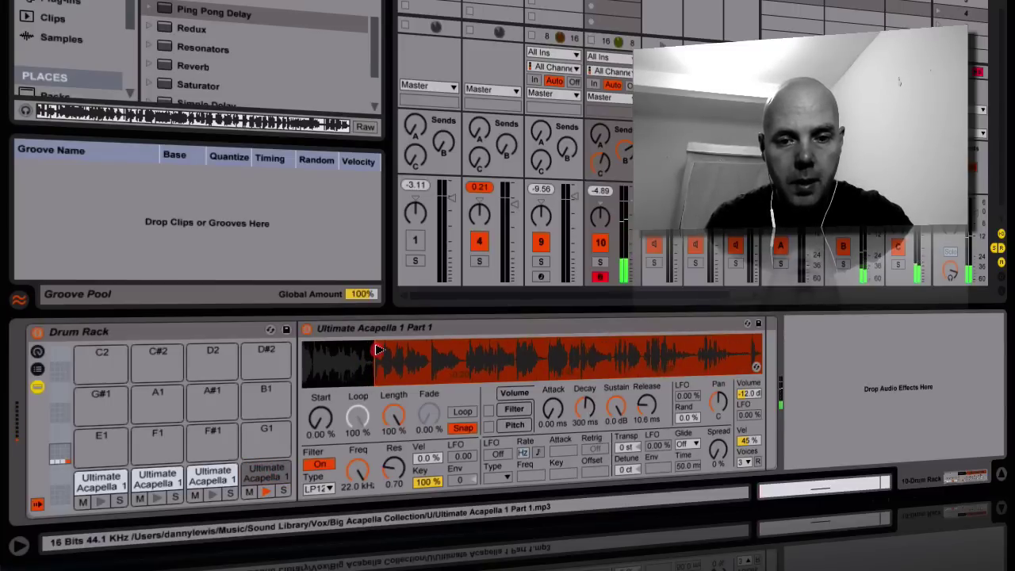